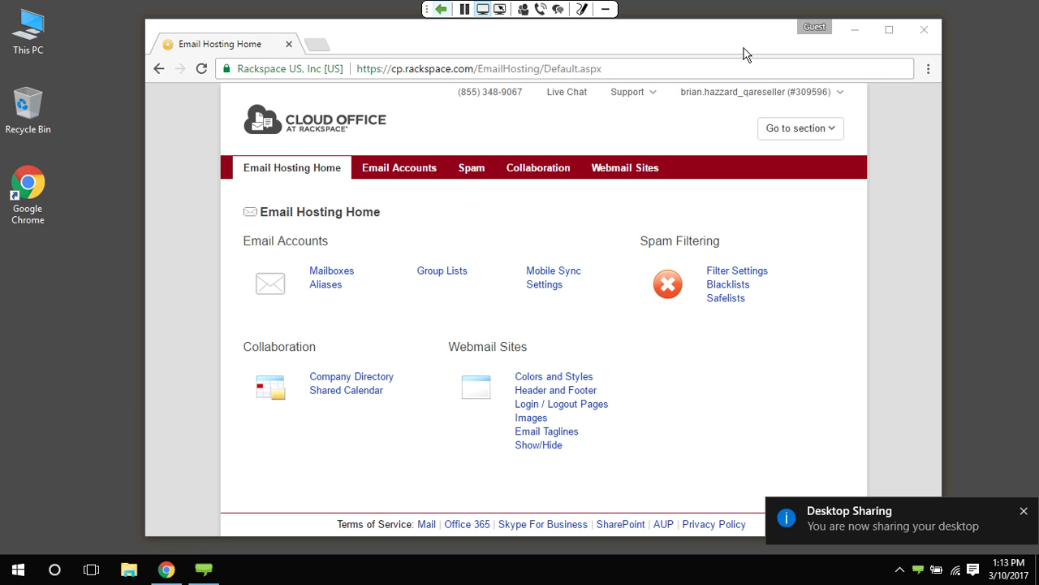
Open the Mailboxes list for 09march2017demoa.com from Email Hosting Home
drag(743, 50, 721, 50)
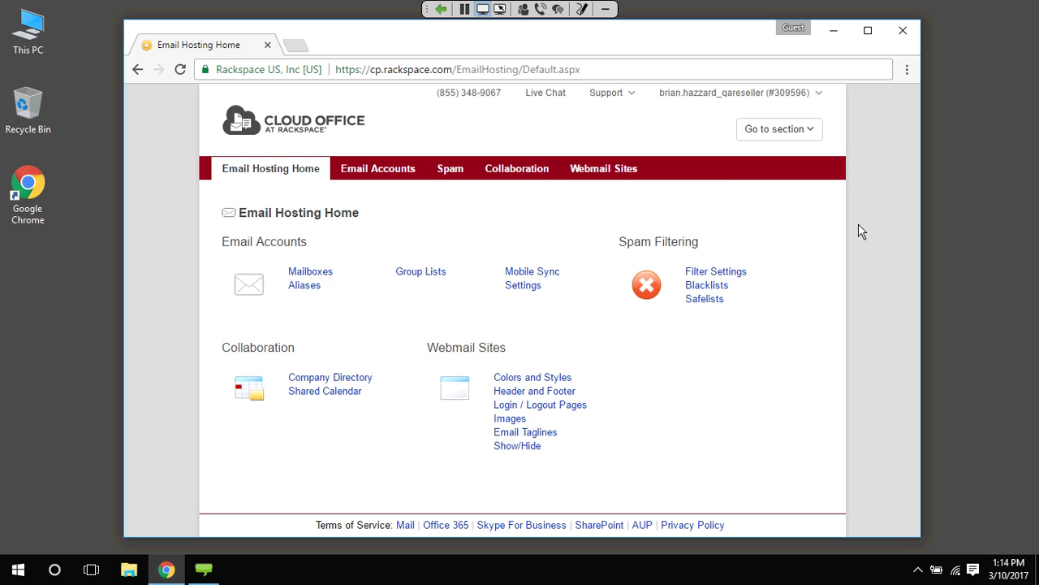
click(305, 274)
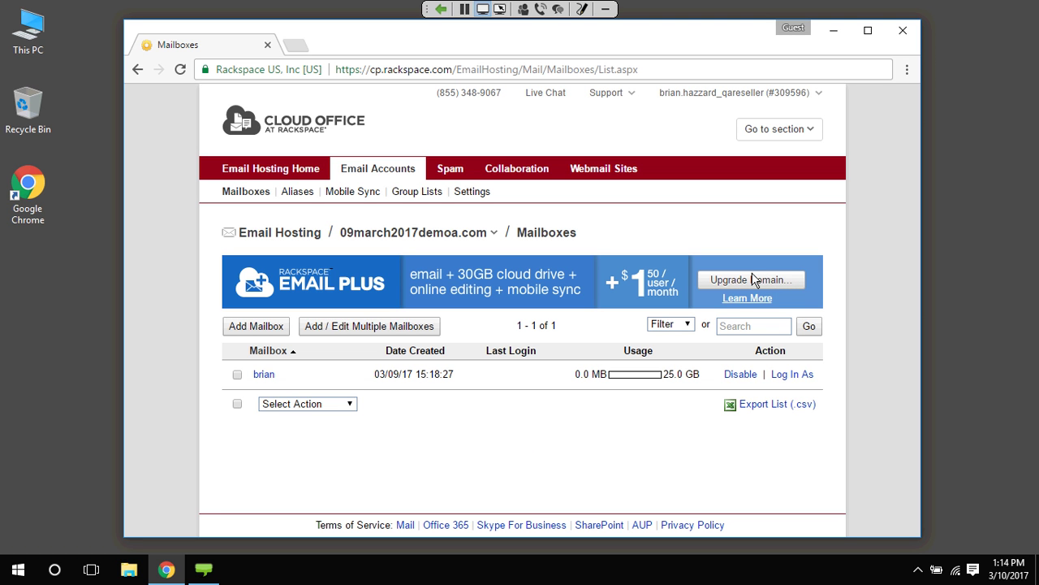
Upgrade the whole 09march2017demoa.com domain to Rackspace Email Plus and confirm it
click(754, 280)
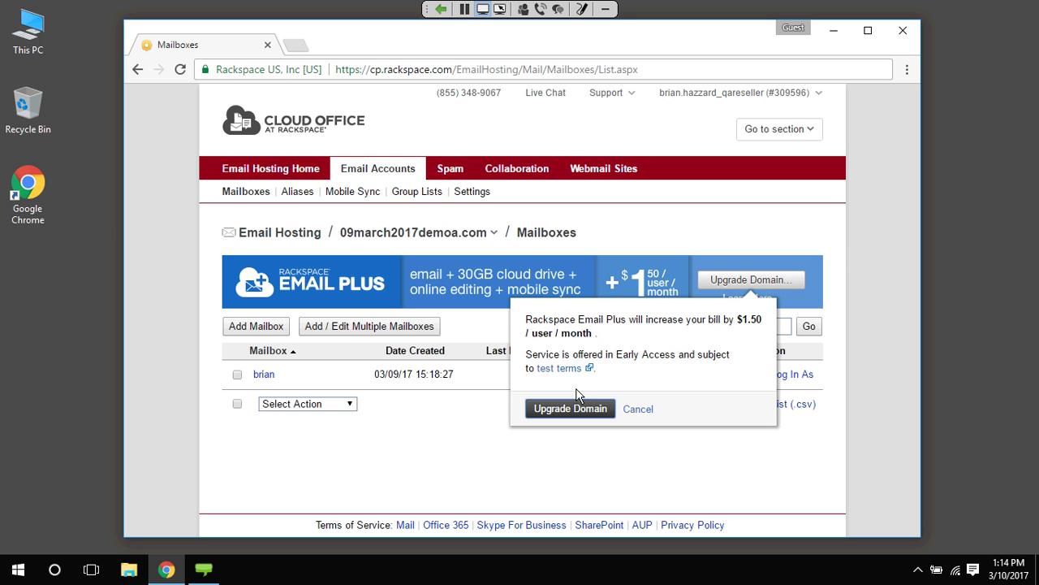
click(558, 409)
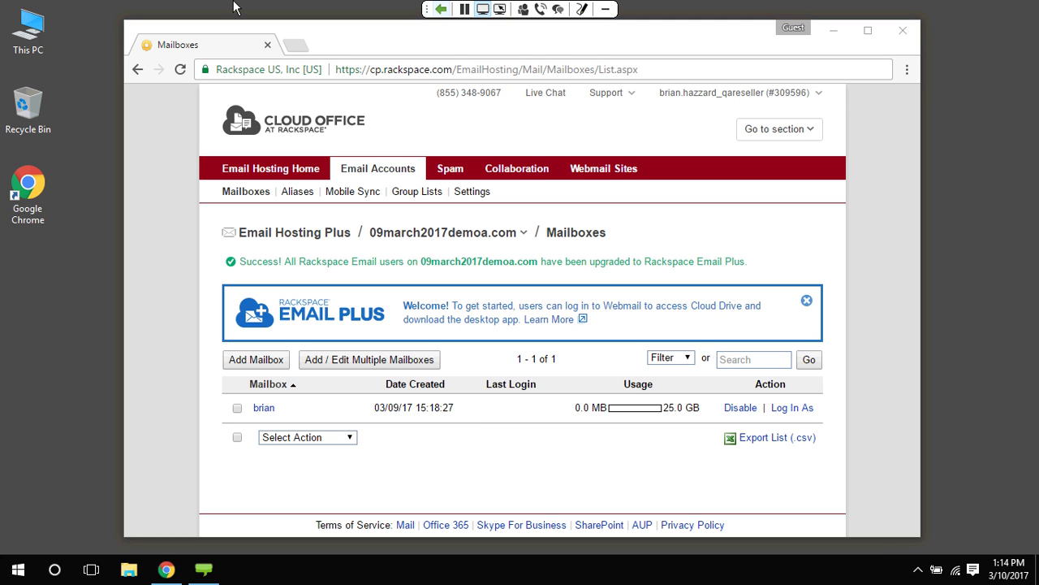
click(296, 46)
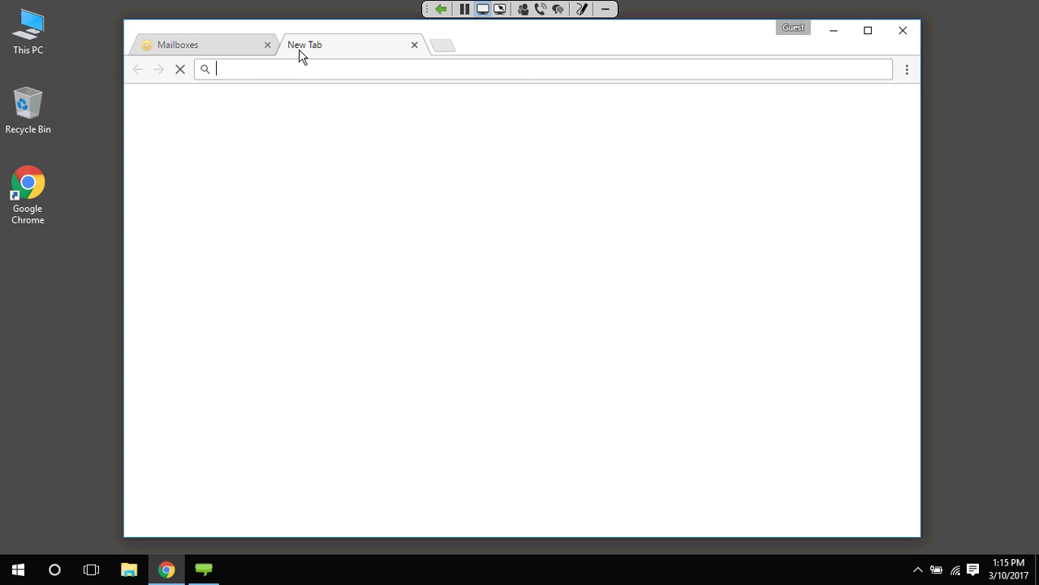
text(http)
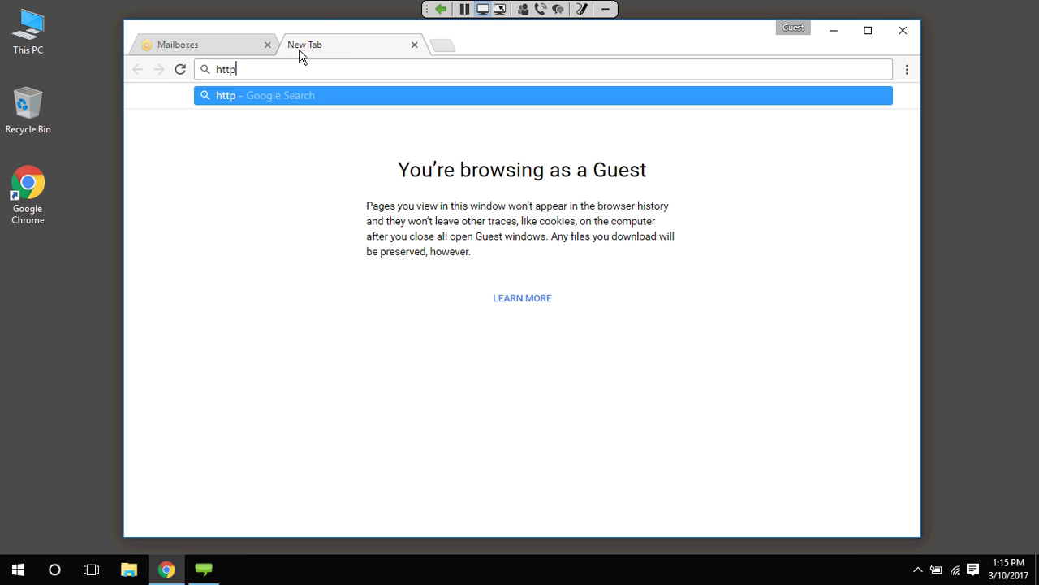
text(s://apps.arcks)
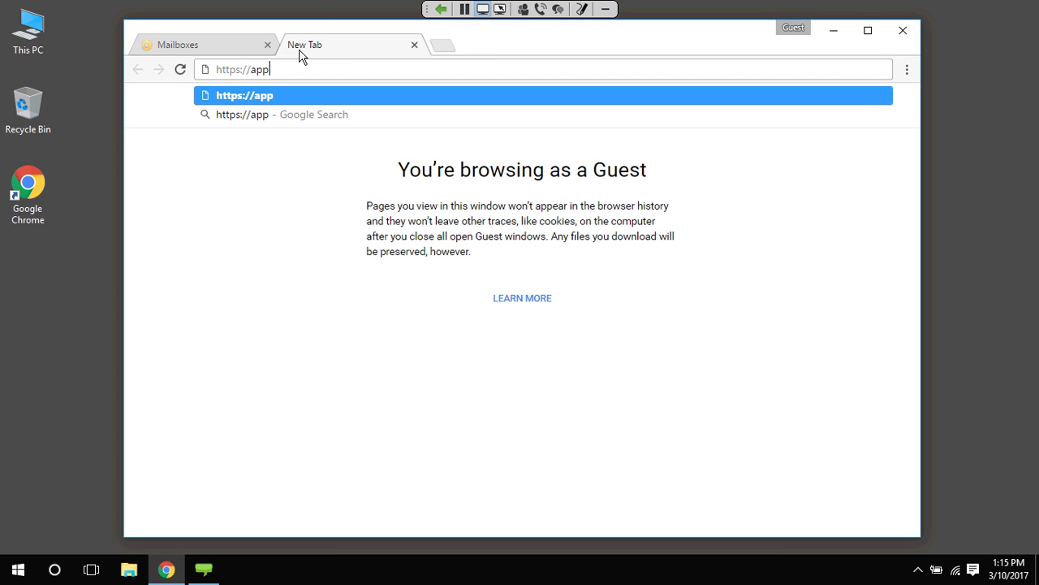
key(BackSpace)
key(BackSpace)
key(BackSpace)
key(BackSpace)
key(BackSpace)
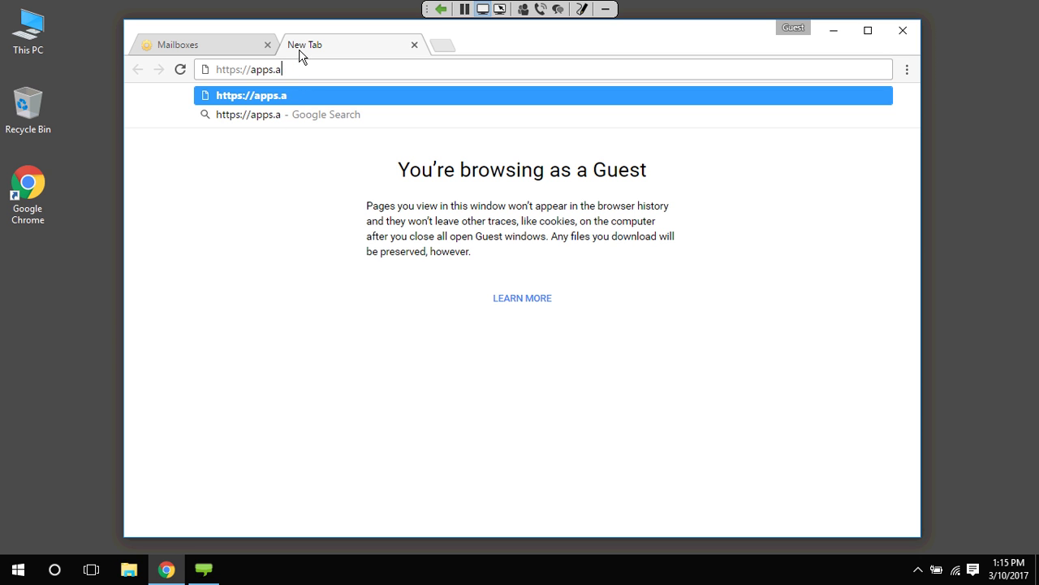
text(rackspace.com)
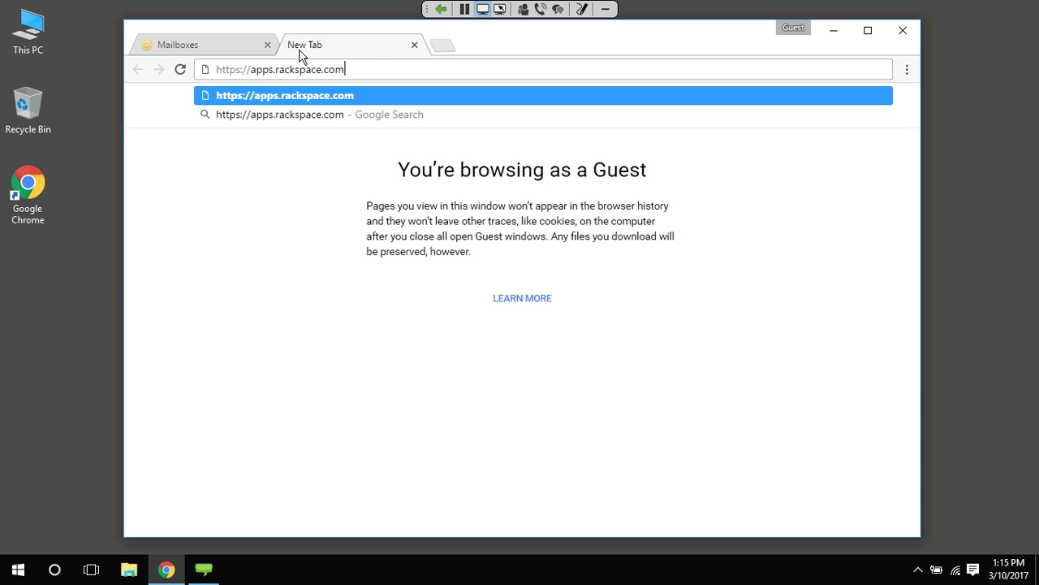
key(Return)
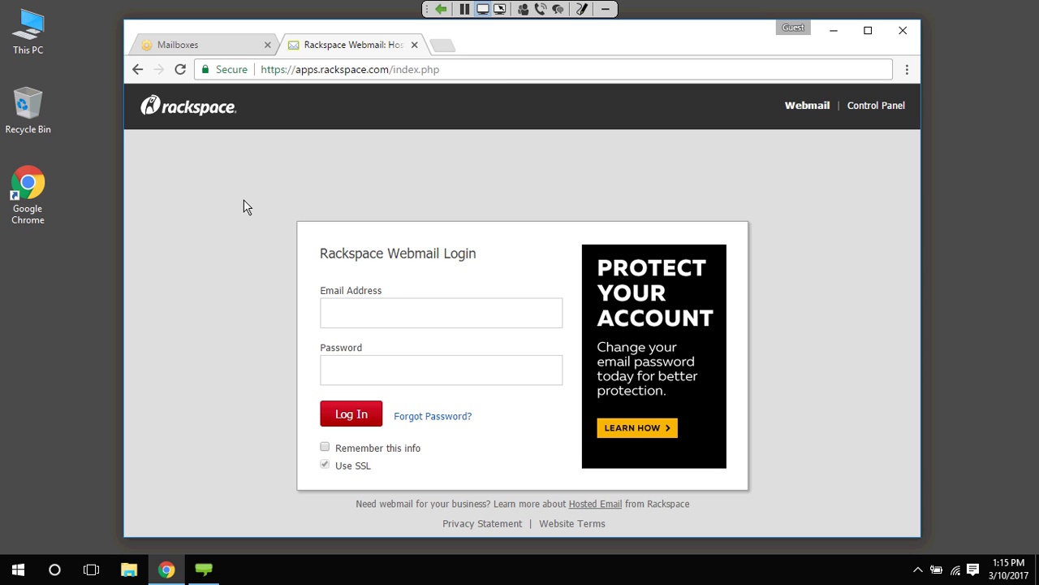
Log in to Rackspace Webmail with the mailbox's email address and password
click(347, 307)
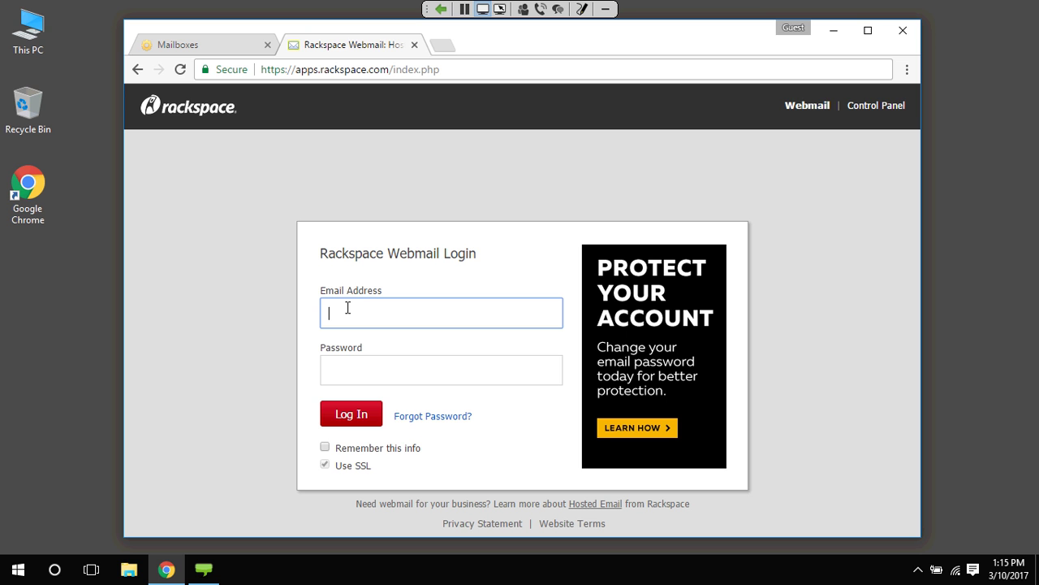
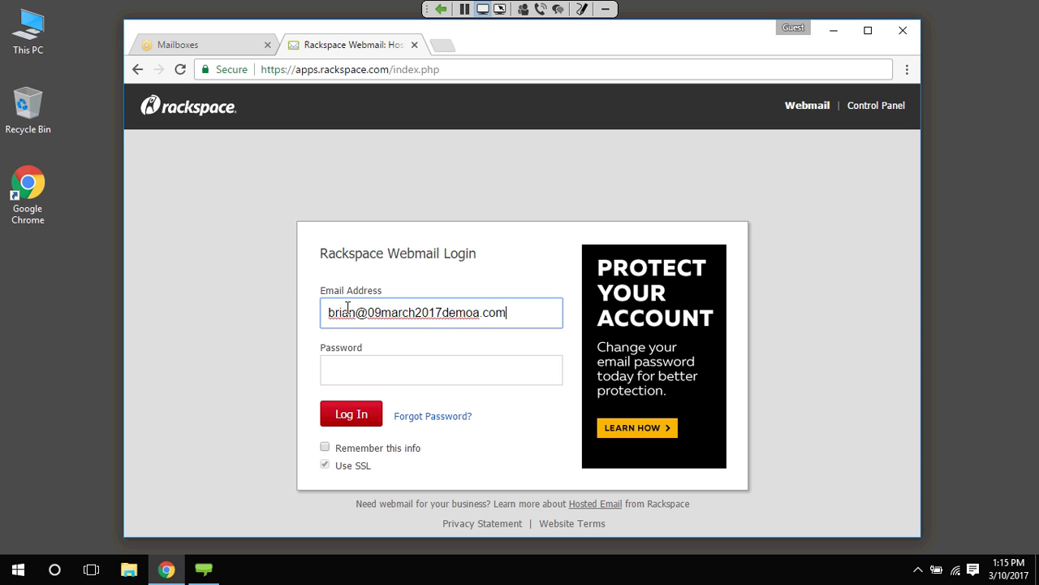
key(Tab)
text(********)
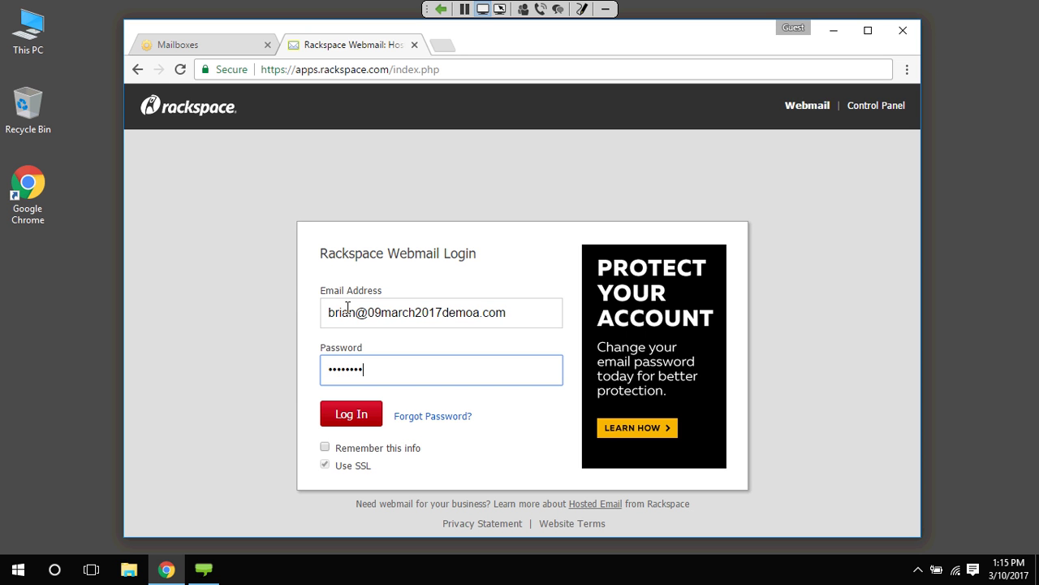
click(341, 408)
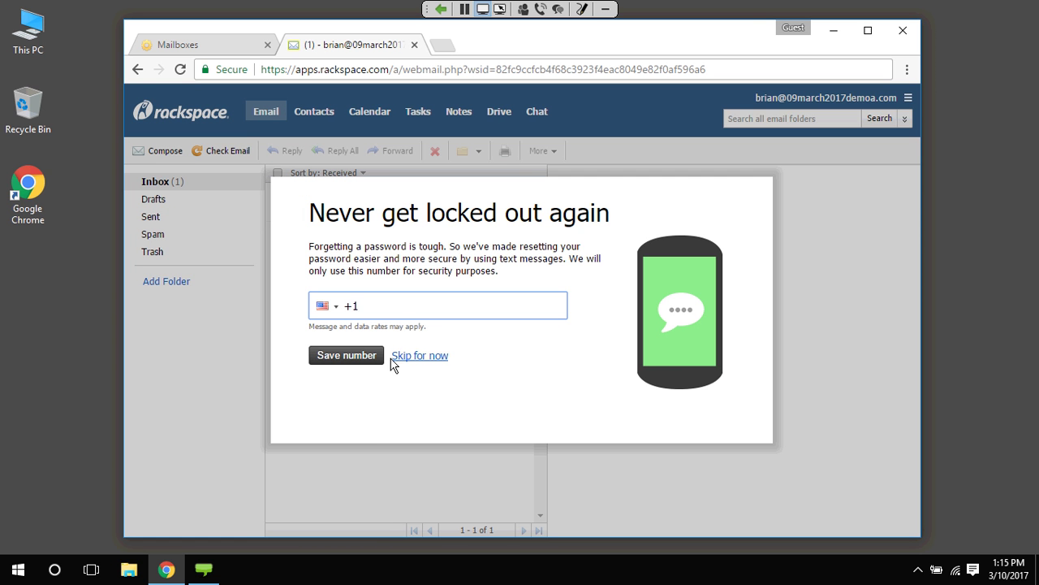
Skip the recovery phone-number prompt without adding a number
click(396, 358)
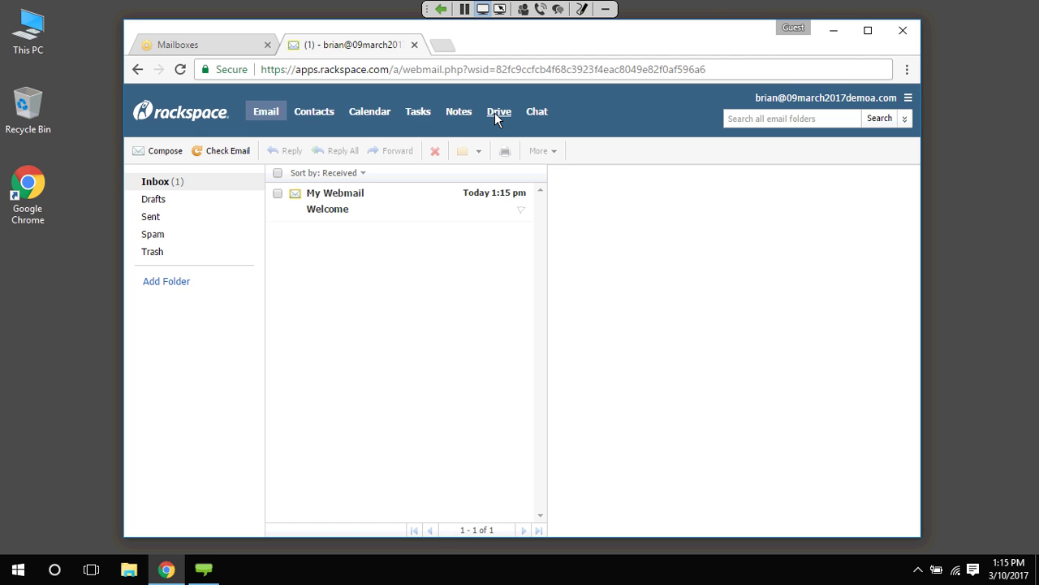
In Cloud Drive, upload images.jpg and url.jpg from the desktop into My files
click(497, 117)
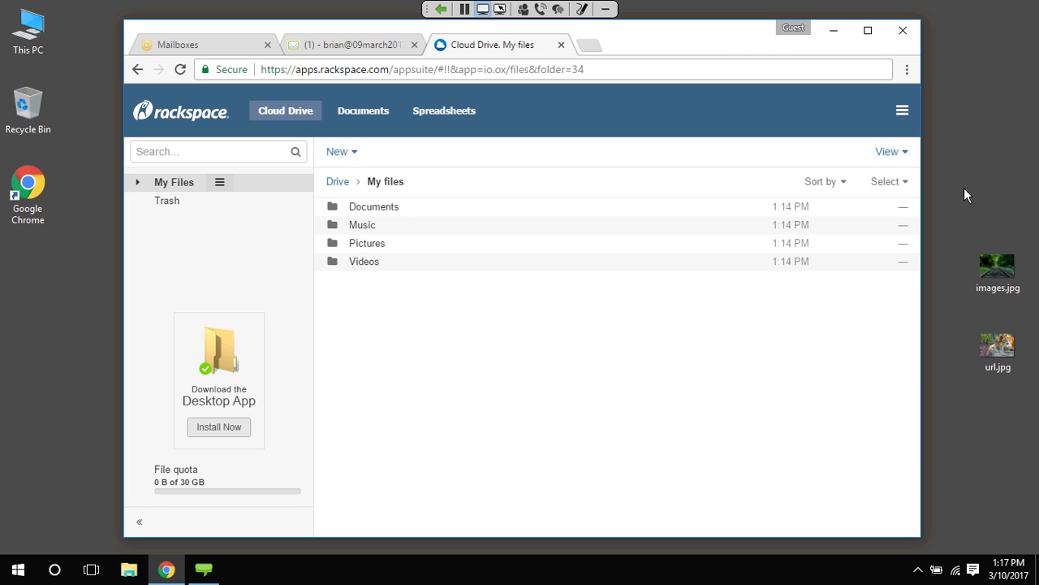
click(986, 248)
drag(974, 232, 1014, 372)
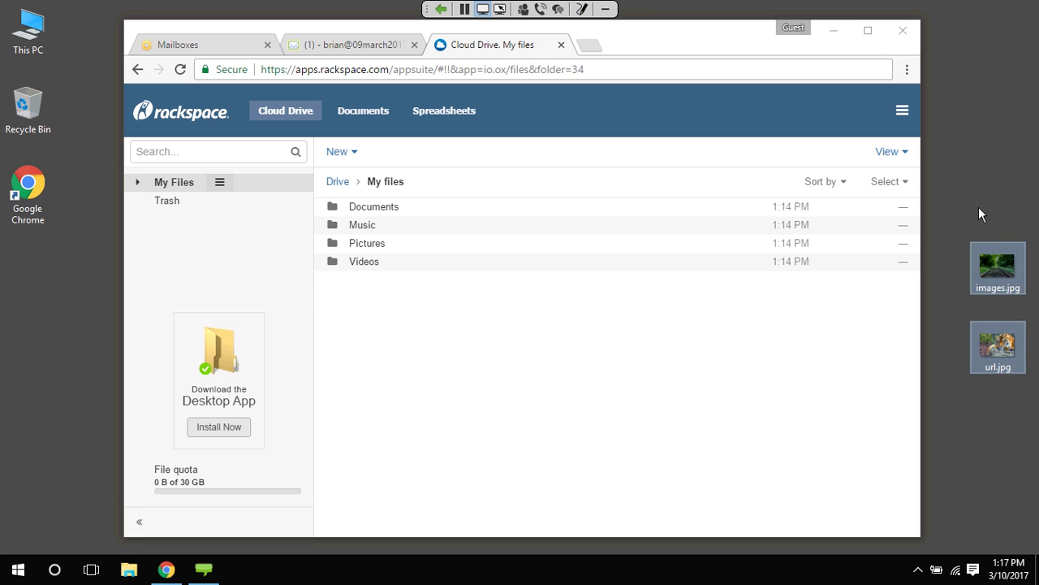
drag(1001, 265, 470, 350)
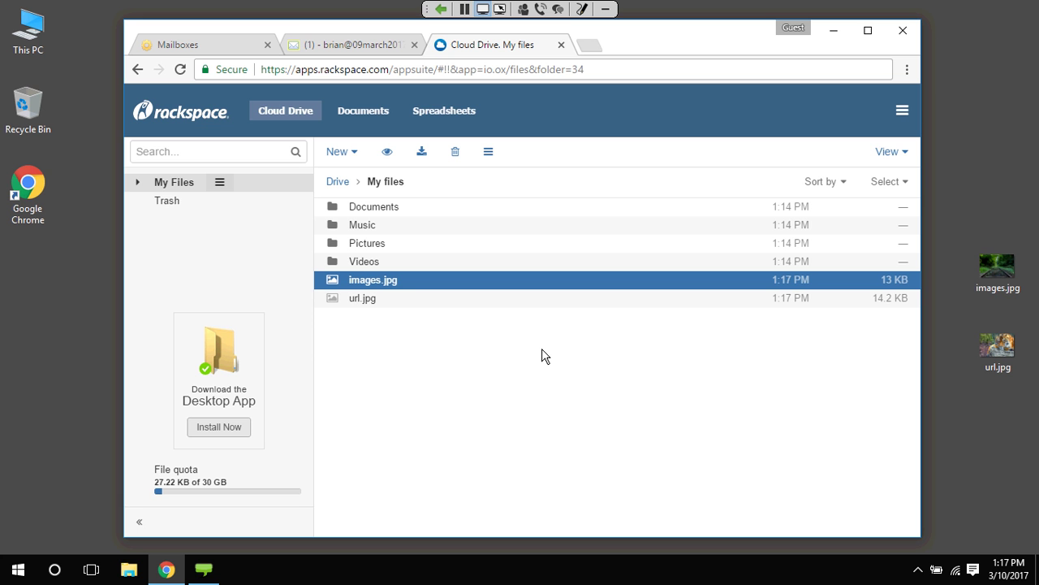
Preview images.jpg and then url.jpg, closing each viewer
double_click(396, 281)
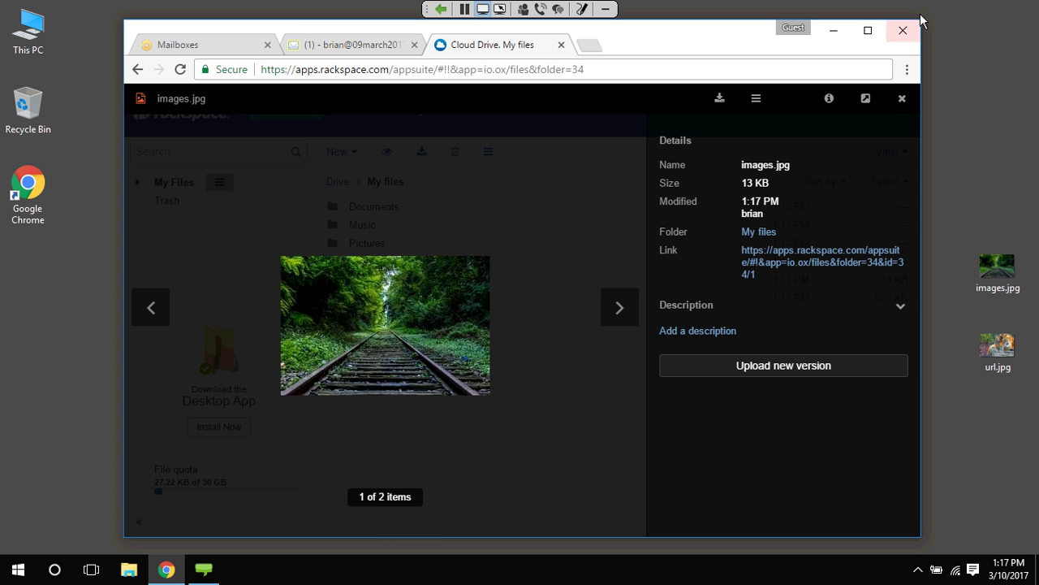
click(902, 98)
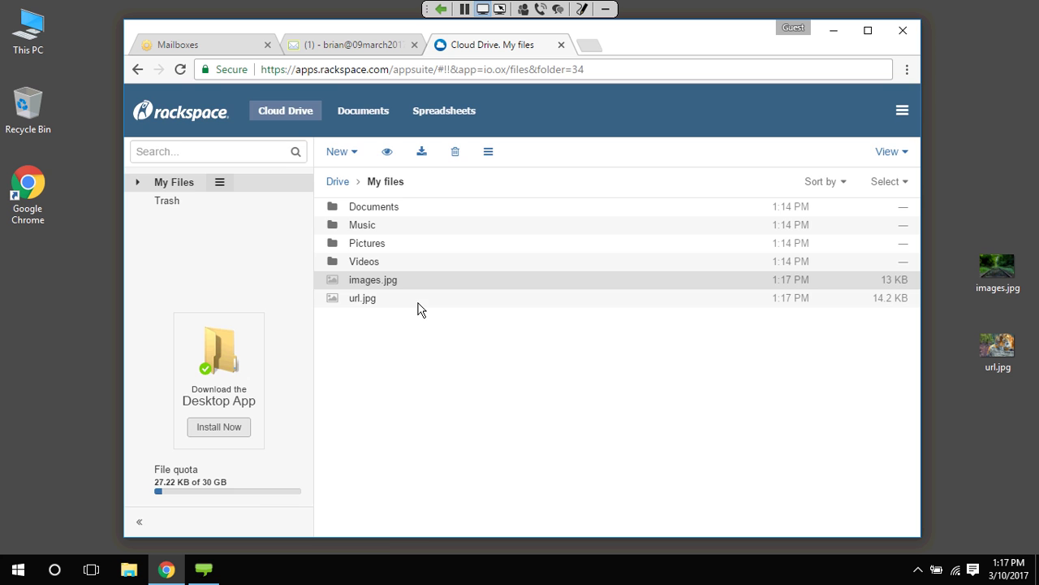
double_click(418, 302)
click(903, 95)
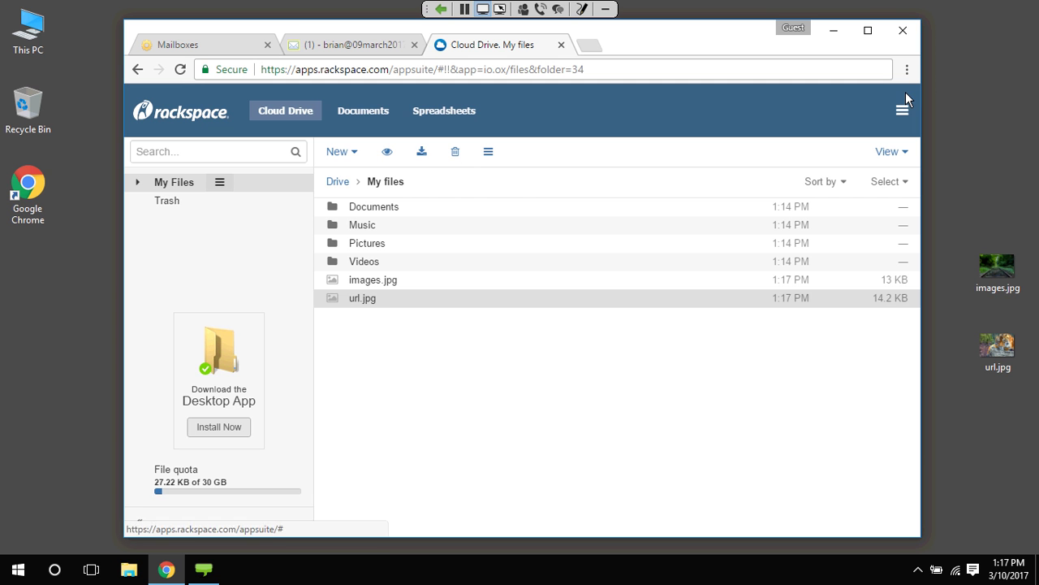
click(347, 155)
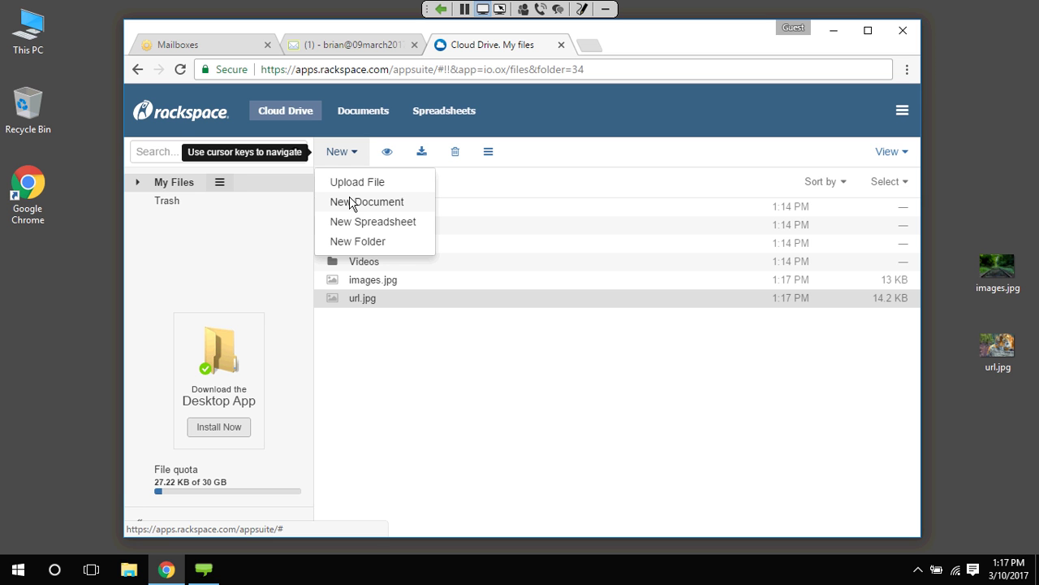
Create a new text document and type and select the line 'This Is My Document'
click(351, 203)
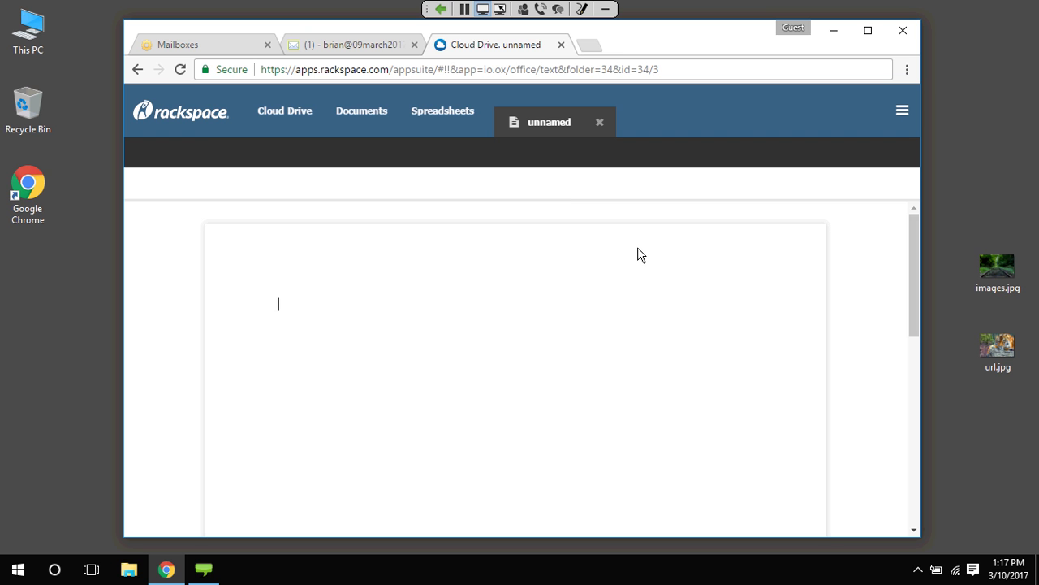
text(Thi)
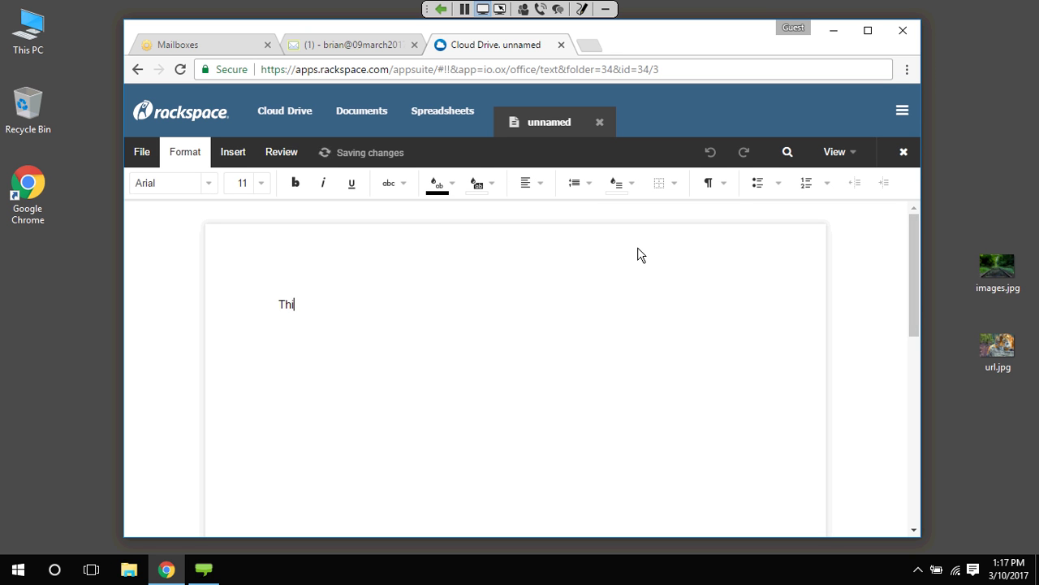
text(s Is My Document)
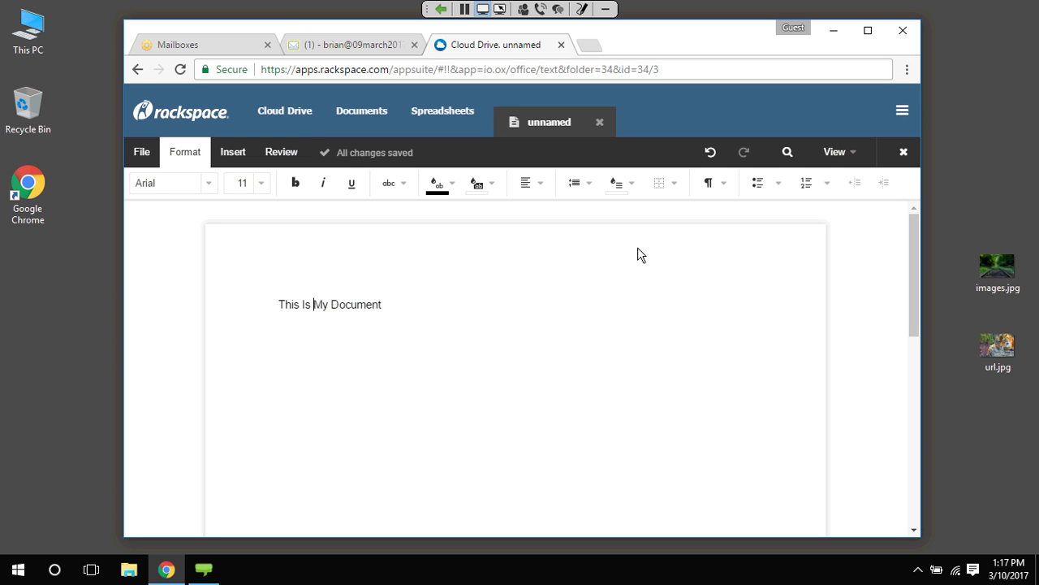
double_click(321, 304)
click(638, 254)
key(ctrl+shift+Left)
key(ctrl+shift+Left)
key(ctrl+shift+Left)
key(ctrl+a)
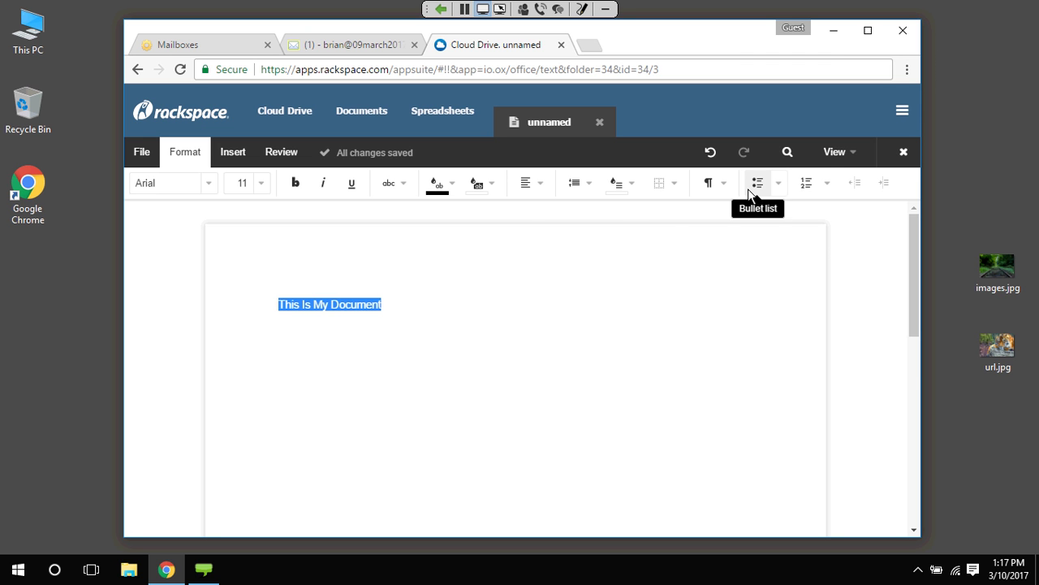
Style the line as Heading 1 and start a new line below it
click(722, 183)
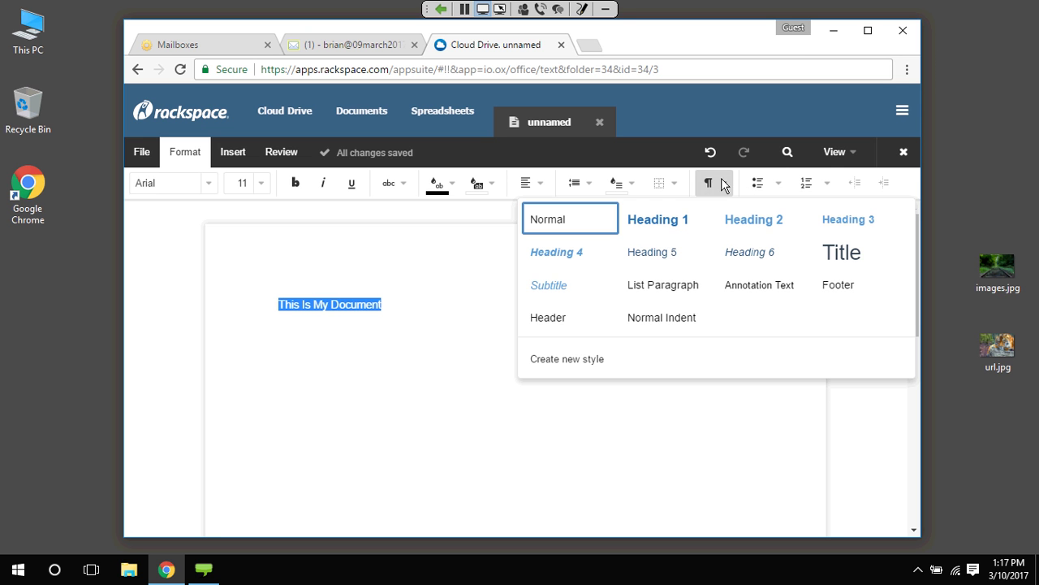
click(650, 230)
click(657, 228)
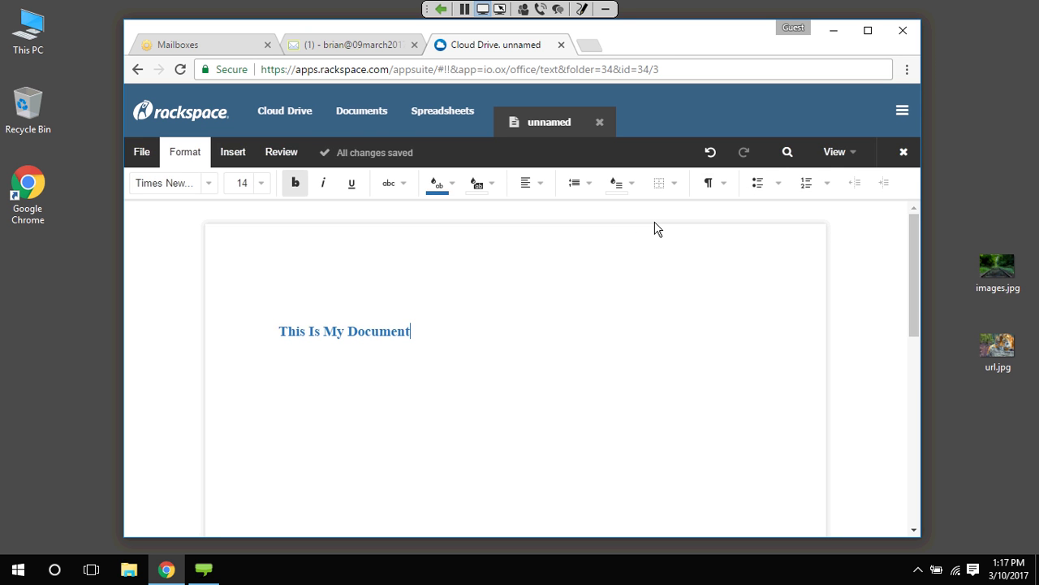
key(Return)
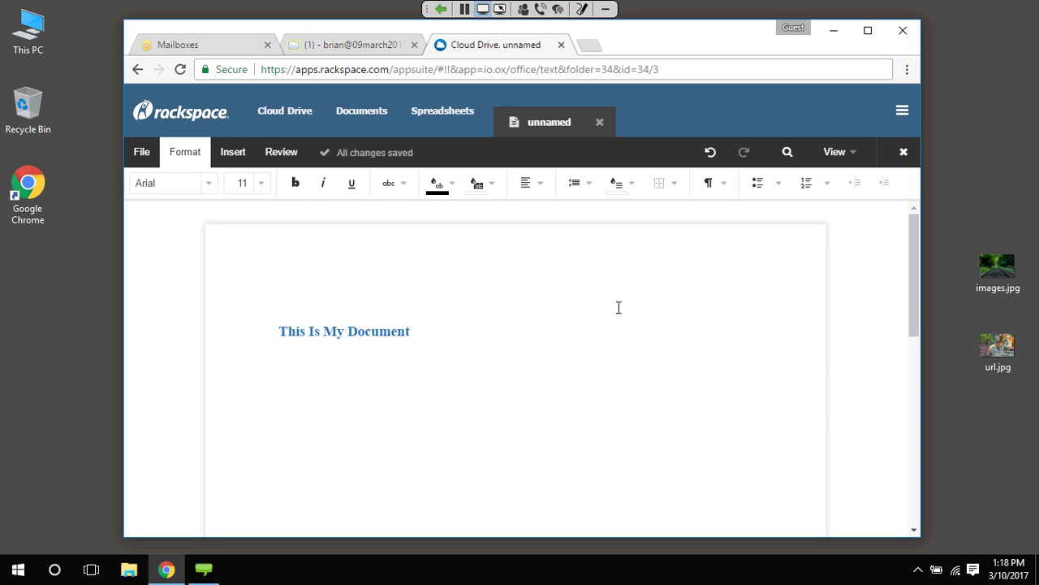
Insert the railway photo images.jpg from Cloud Drive under the heading
click(230, 152)
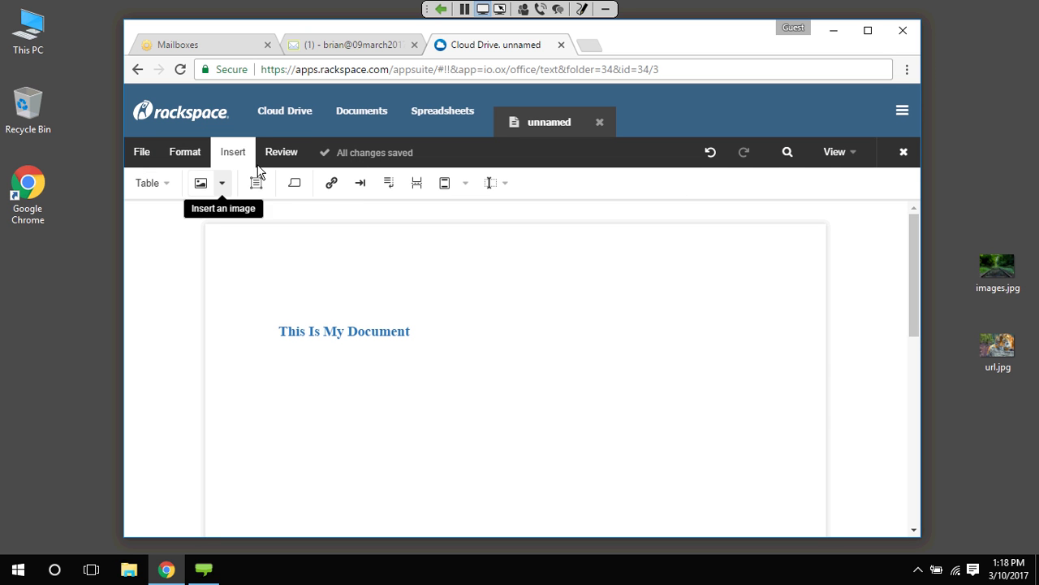
click(221, 182)
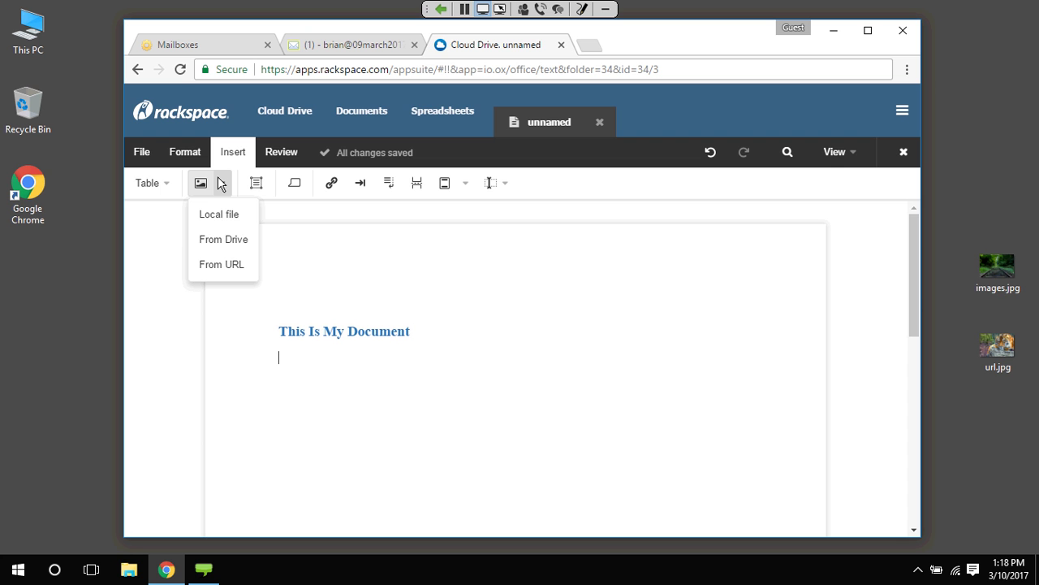
click(224, 239)
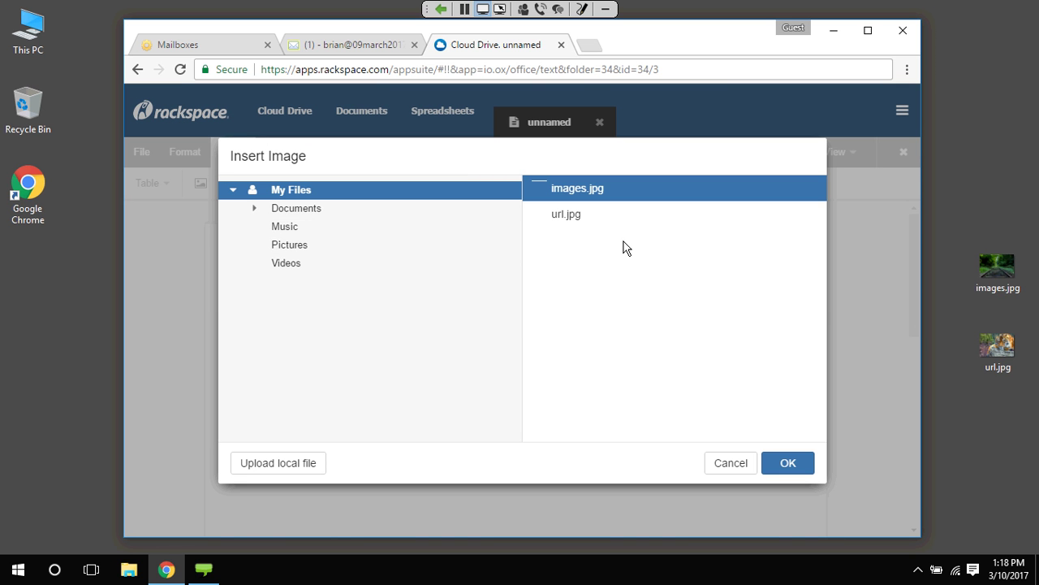
click(788, 464)
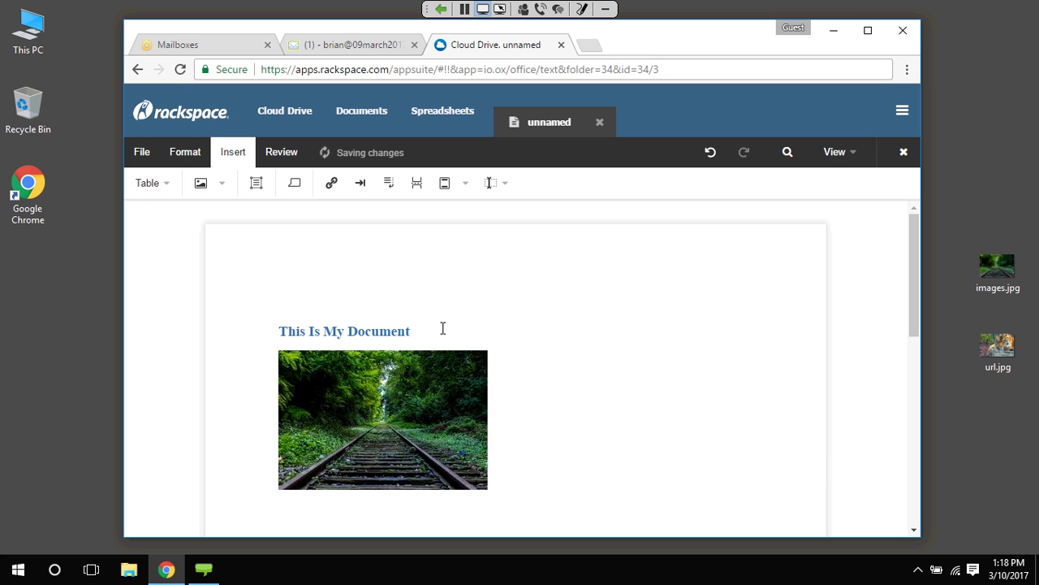
Add 'Some example text' below the photo, then a bullet list: bullet 1, bullet 2
click(573, 490)
text(S)
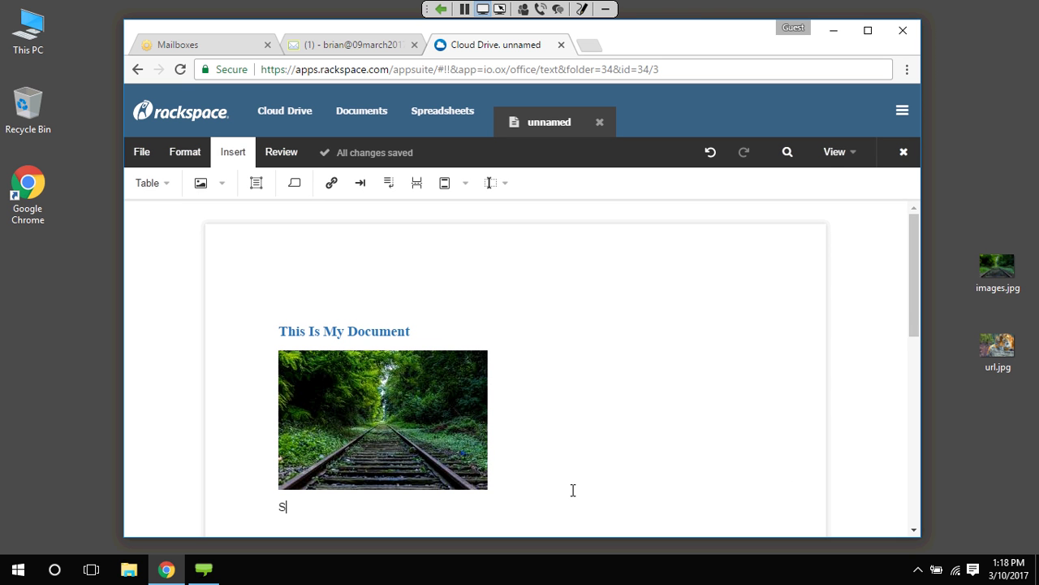
text(ome example text)
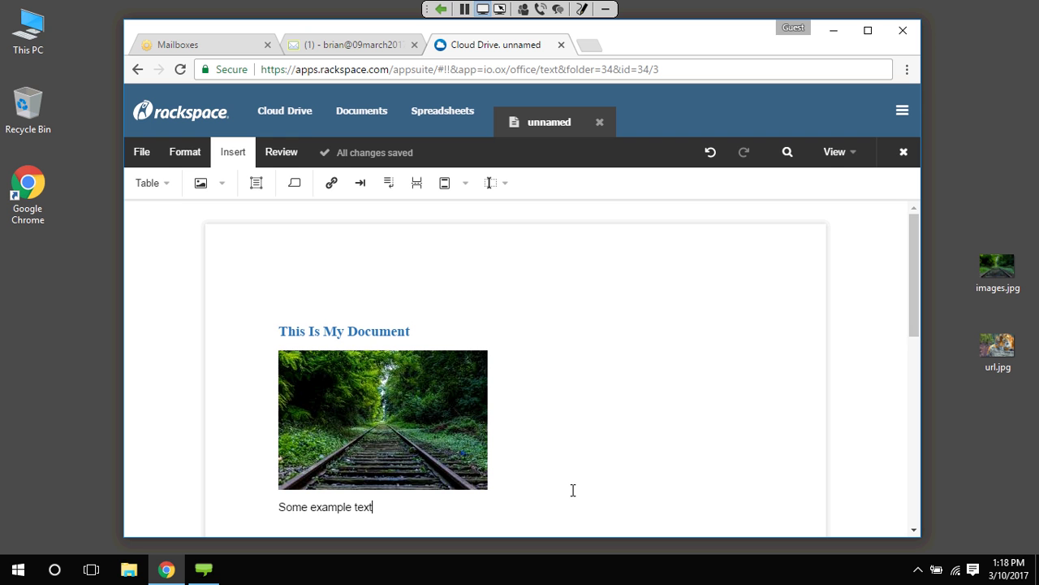
key(Return)
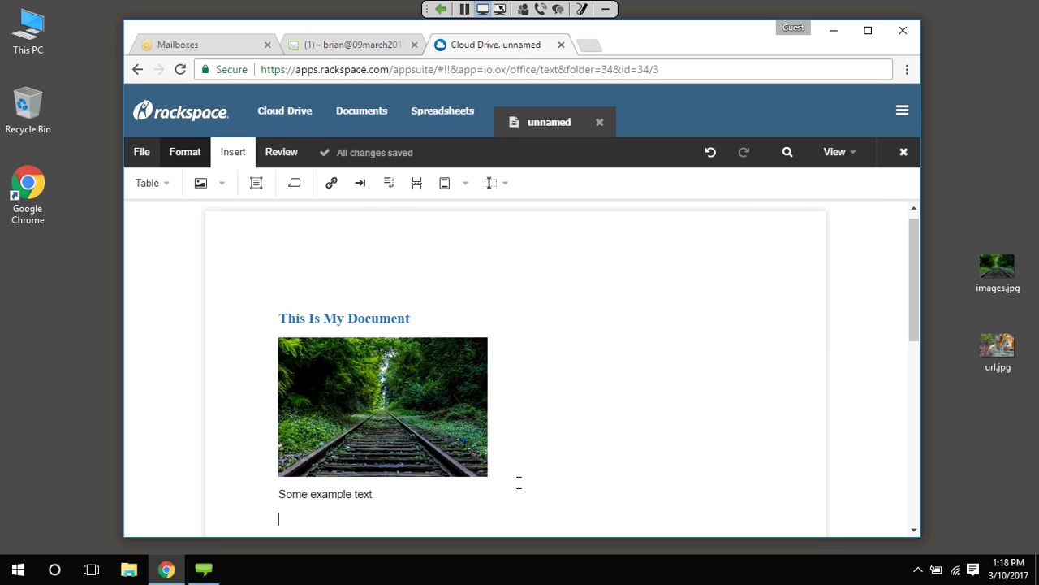
click(194, 146)
click(771, 186)
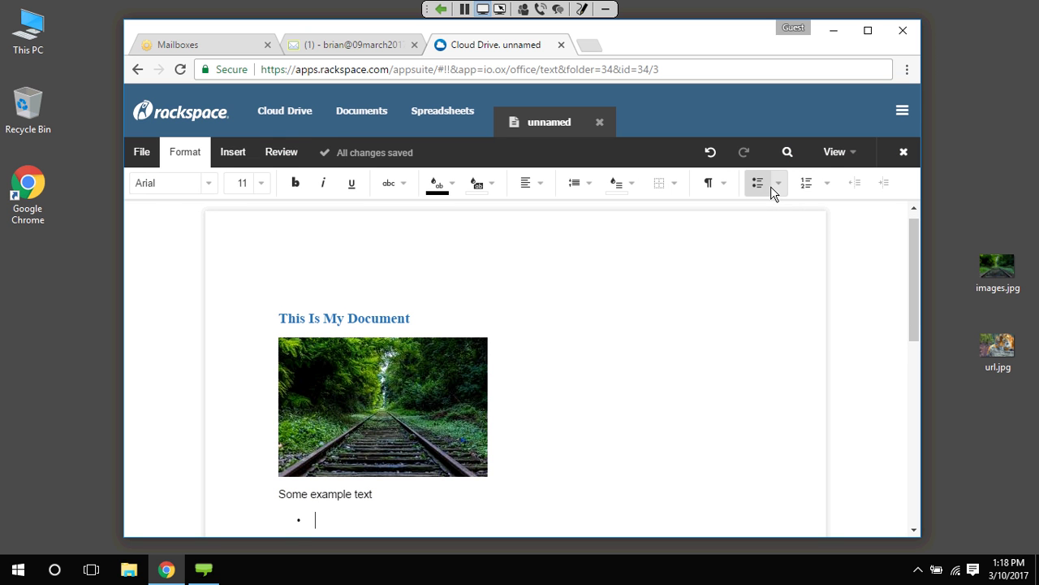
text(bullet 1)
key(Return)
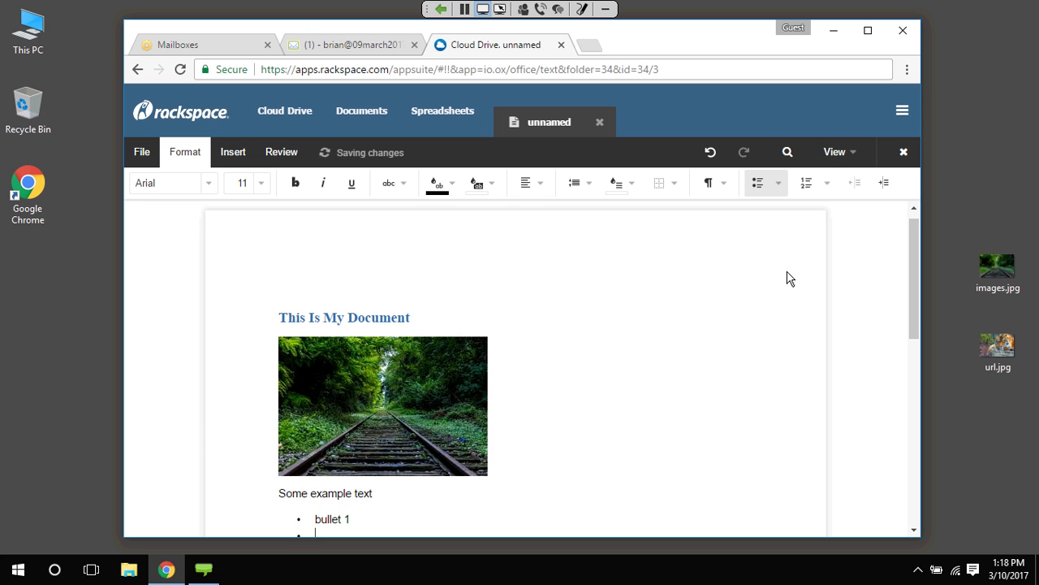
text(bullet 2)
key(Return)
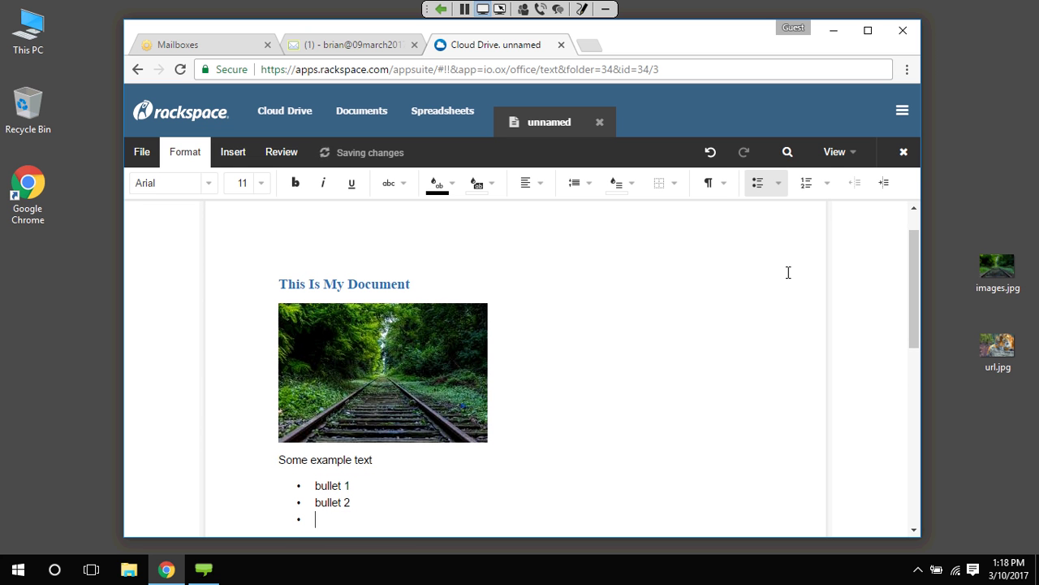
key(Return)
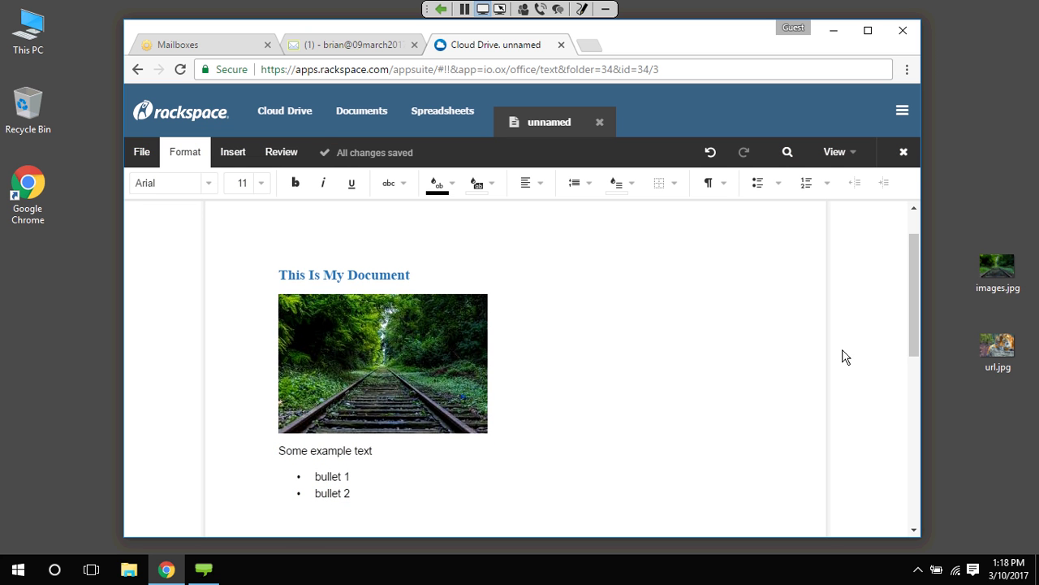
Rename the unnamed document to 'My Demo Document'
click(142, 155)
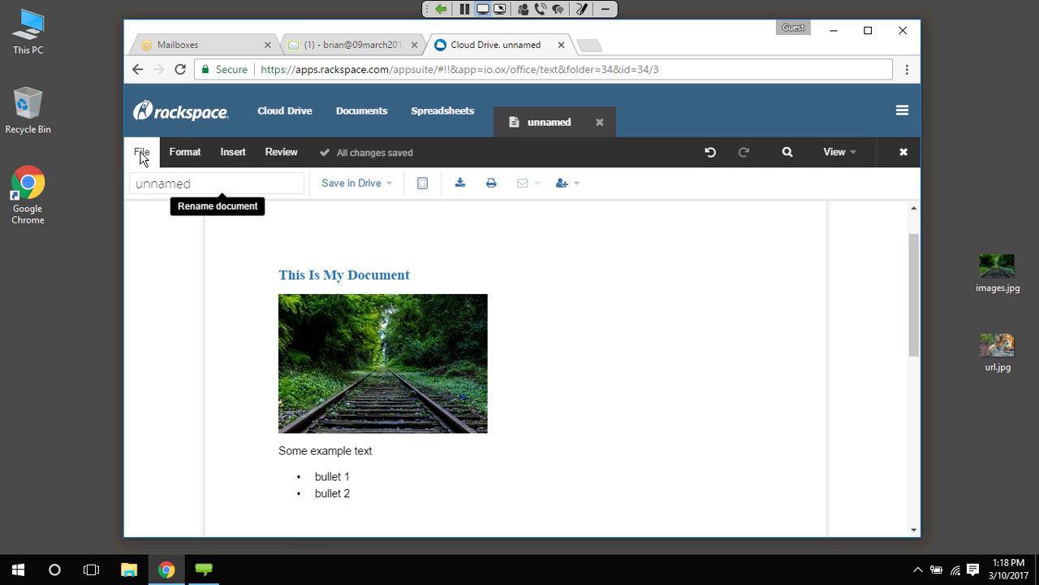
click(279, 184)
text(My De)
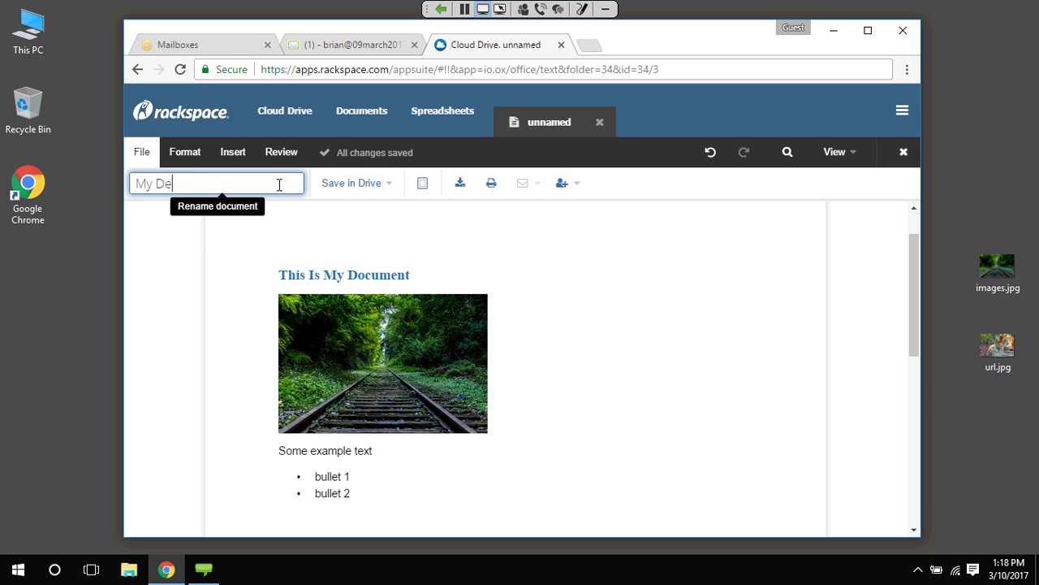
text(mo Document)
click(645, 343)
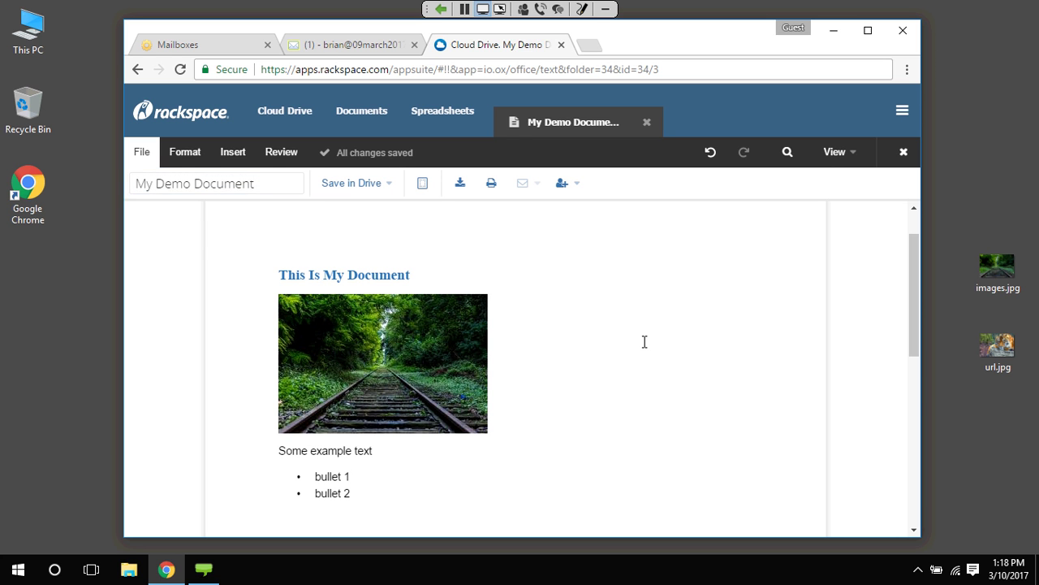
Confirm My Demo Document.docx (7.9 KB) is in My files, then create a blank spreadsheet
click(279, 113)
click(412, 299)
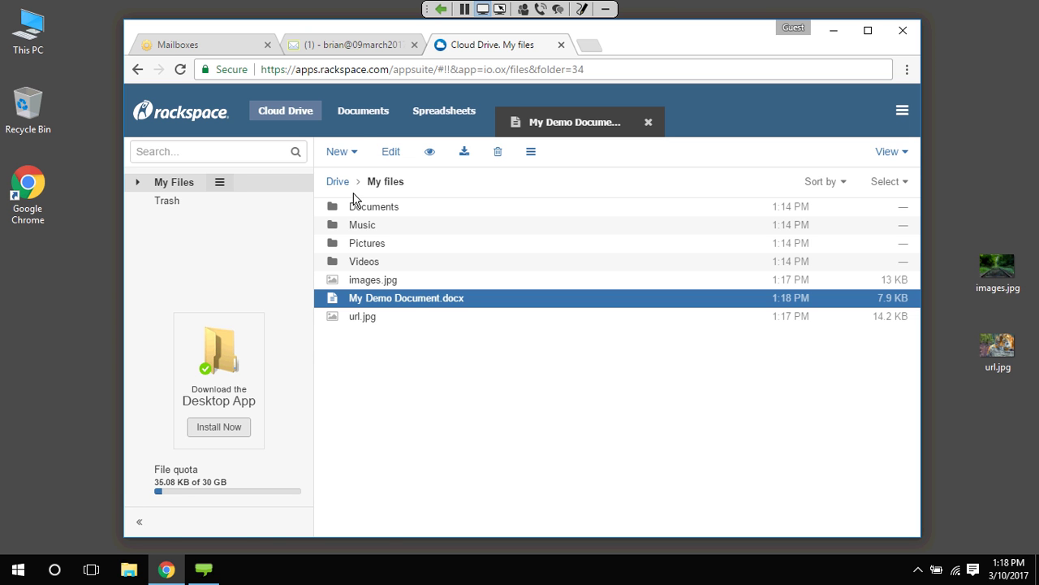
click(341, 151)
click(360, 222)
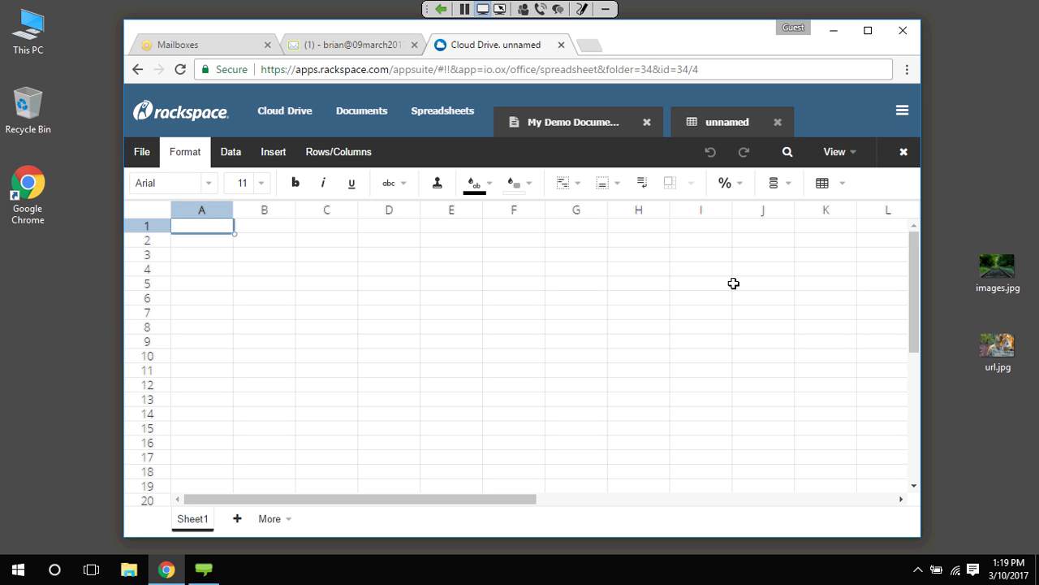
Enter Day and Quantity headers, then fill Monday through Sunday down A2:A8
text(Day)
key(Tab)
text(Quantity)
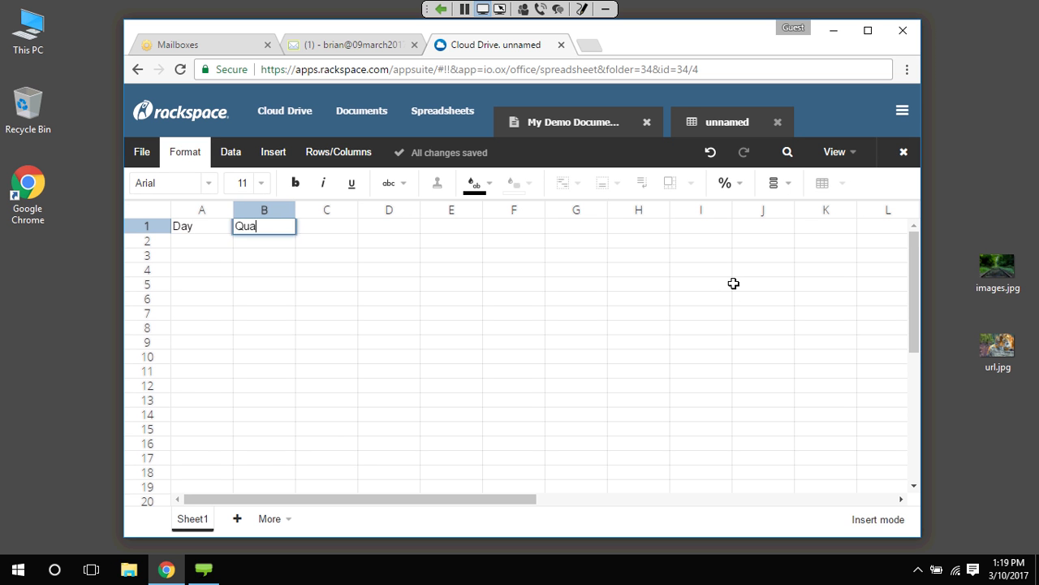
key(Return)
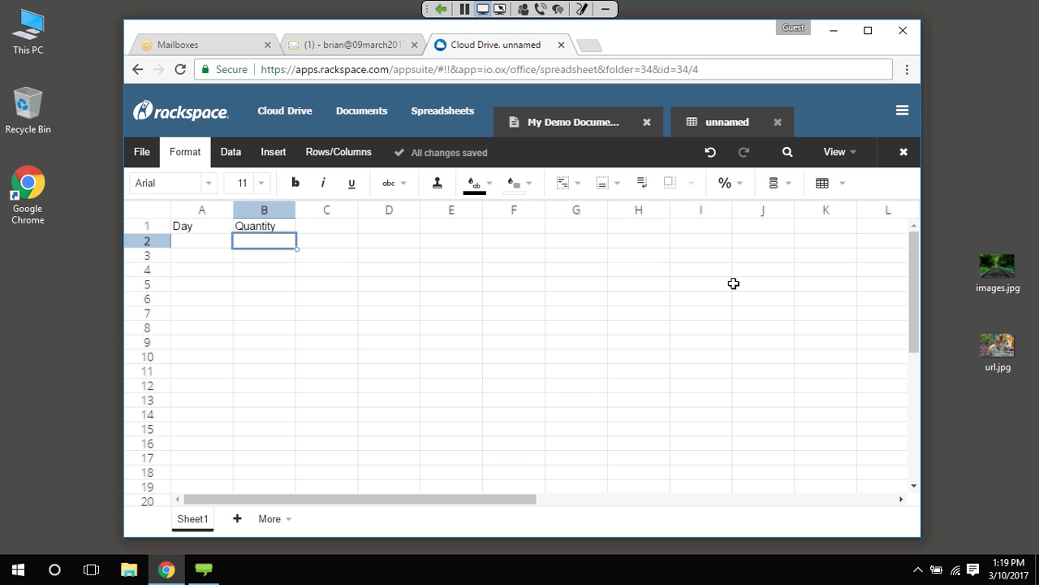
key(Left)
text(Monday)
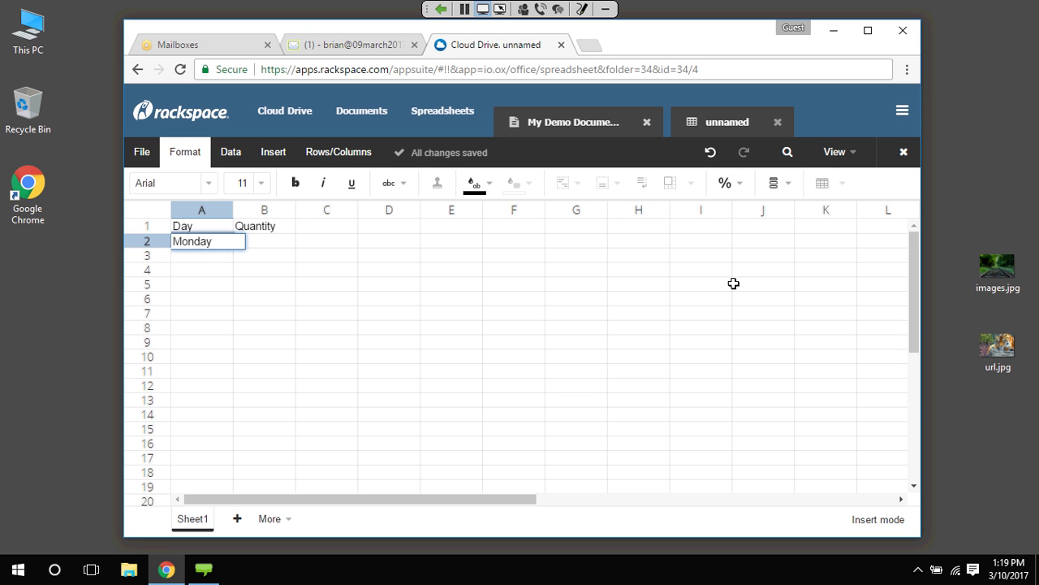
key(Return)
click(220, 242)
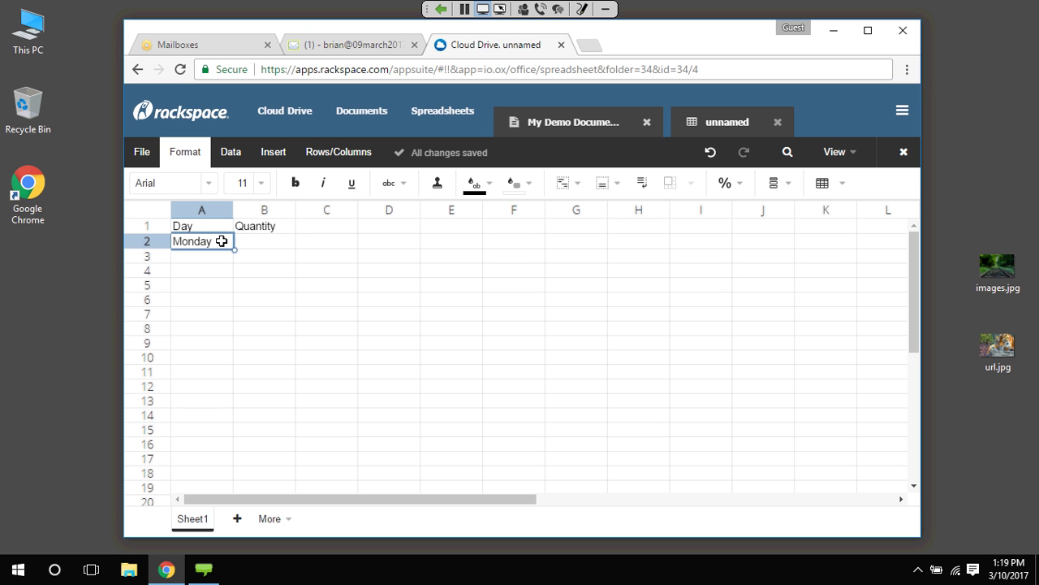
drag(221, 241, 218, 335)
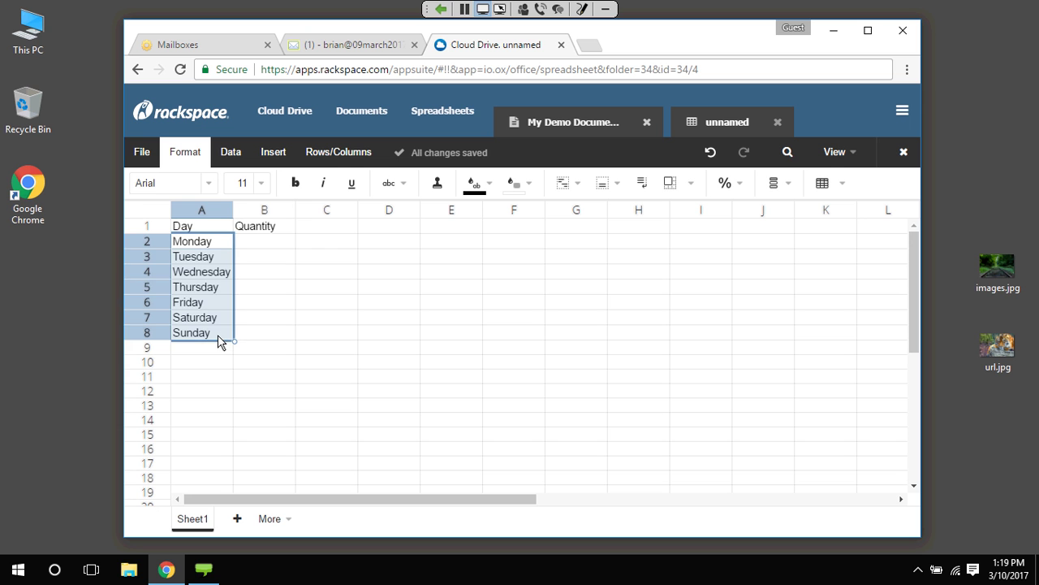
Enter quantities 2, 3, 5, 2, 1, 6 and 3 in B2:B8
click(250, 323)
click(267, 241)
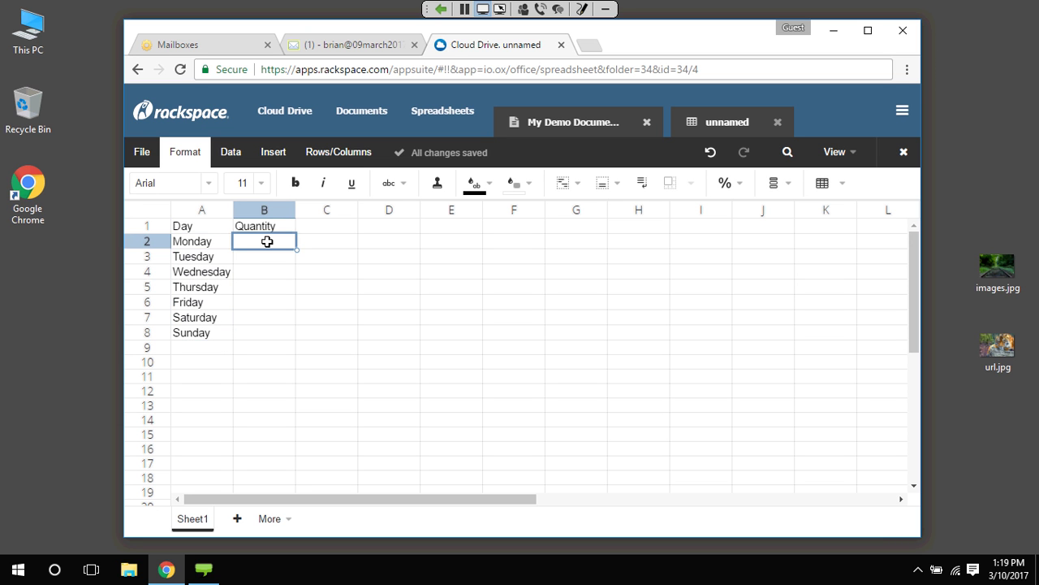
text(2)
key(Return)
text(3)
key(Return)
text(5)
key(Return)
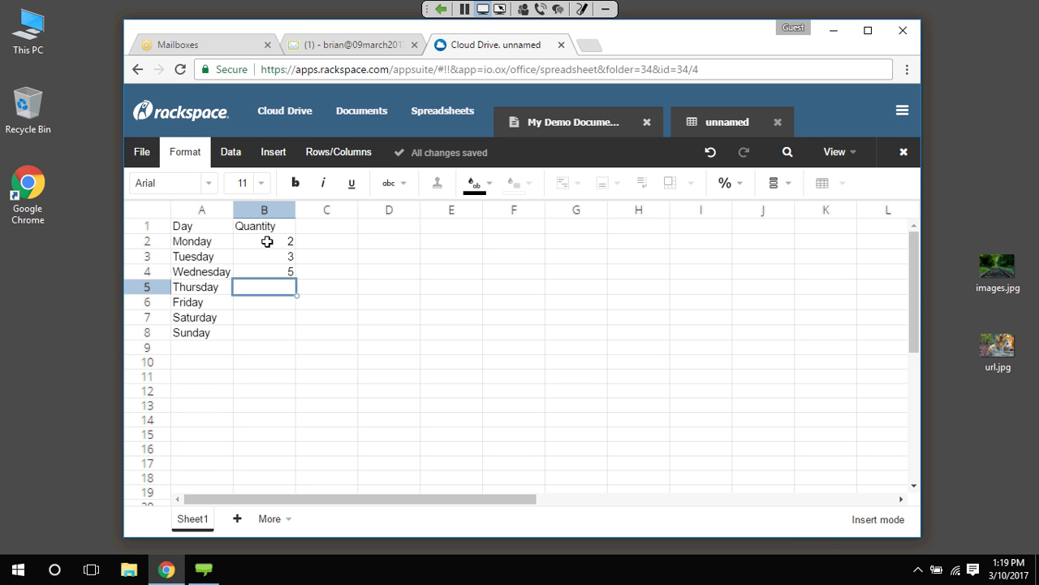
text(2)
key(Return)
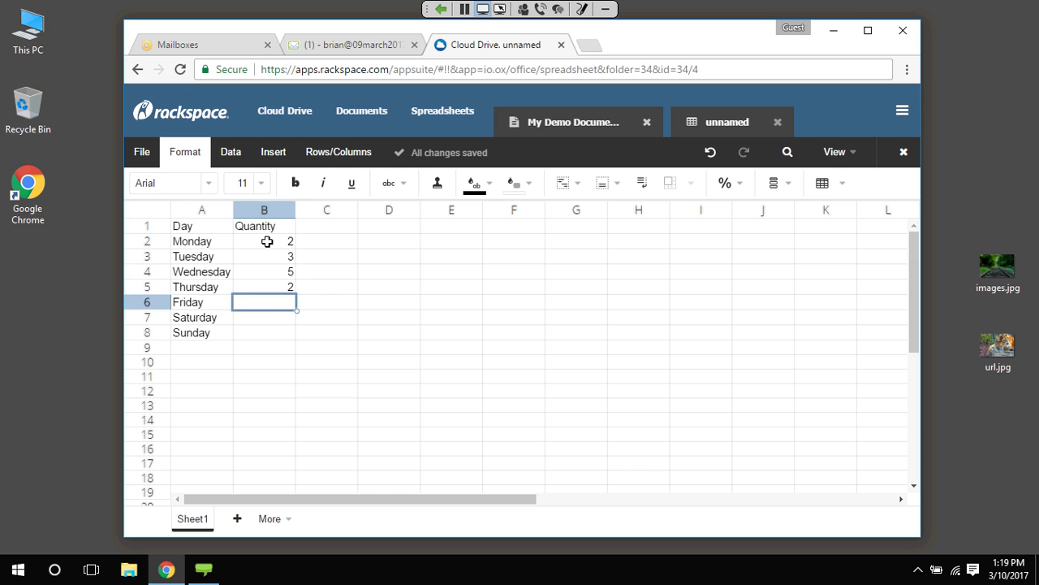
text(1)
key(Return)
text(6)
key(Return)
text(3)
key(Return)
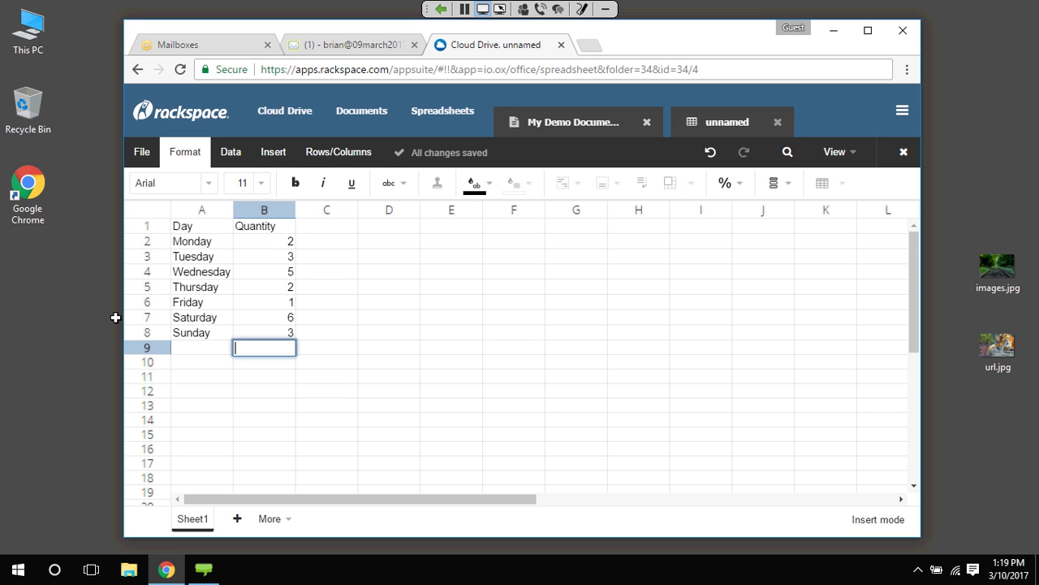
Apply the Total cell style to A9:B10 and add a Total row with =SUM(B2:B8)
drag(177, 344, 248, 358)
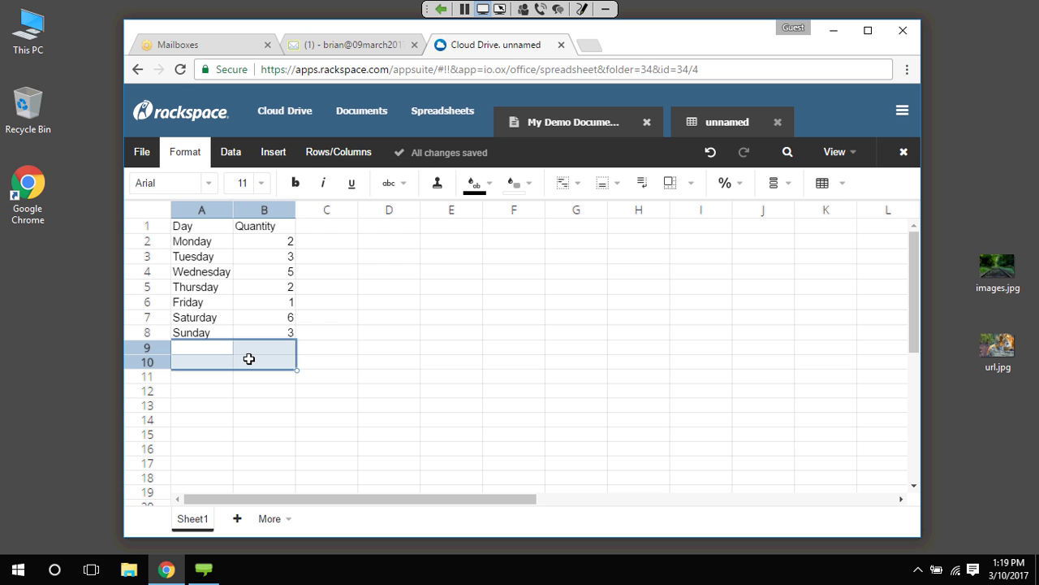
click(840, 183)
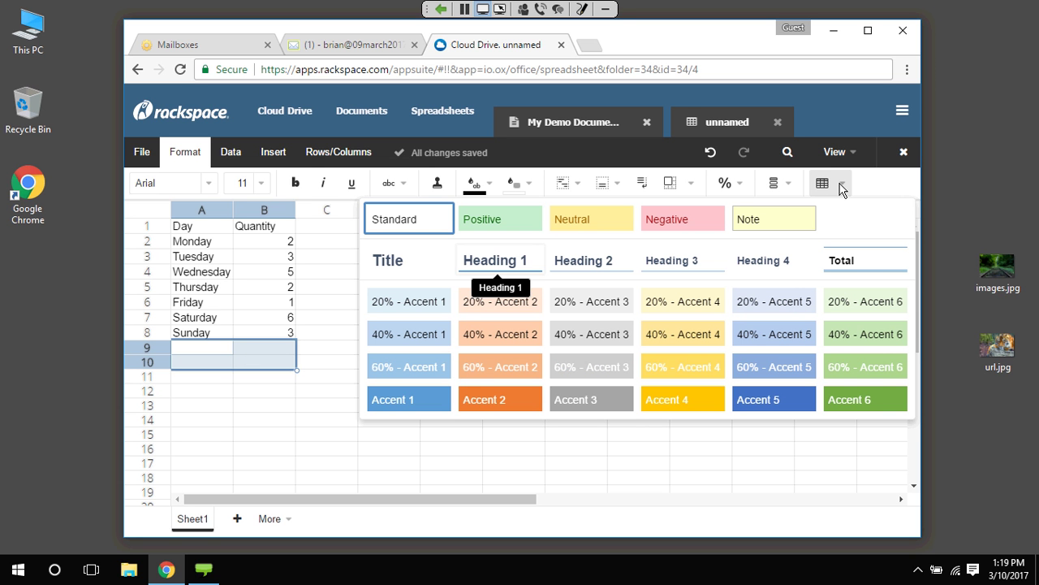
click(882, 266)
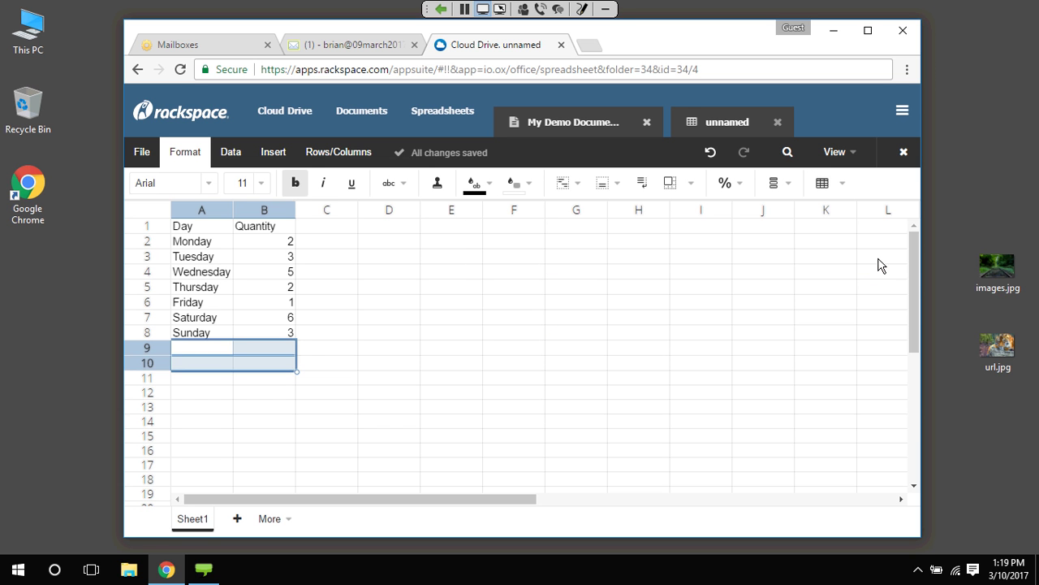
click(246, 392)
key(Left)
key(Up)
key(Up)
key(Up)
text(Tot)
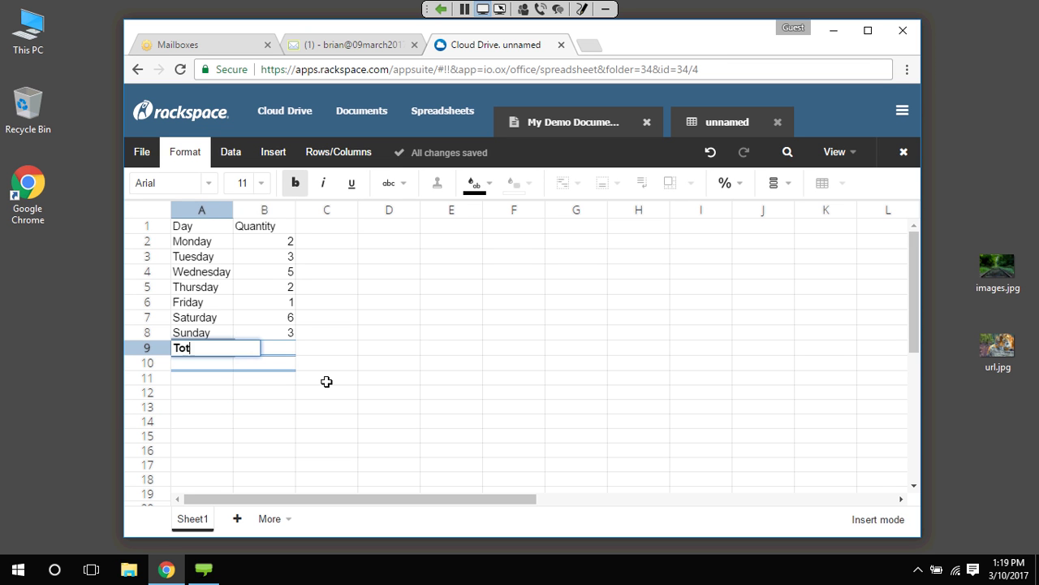
text(al)
key(Tab)
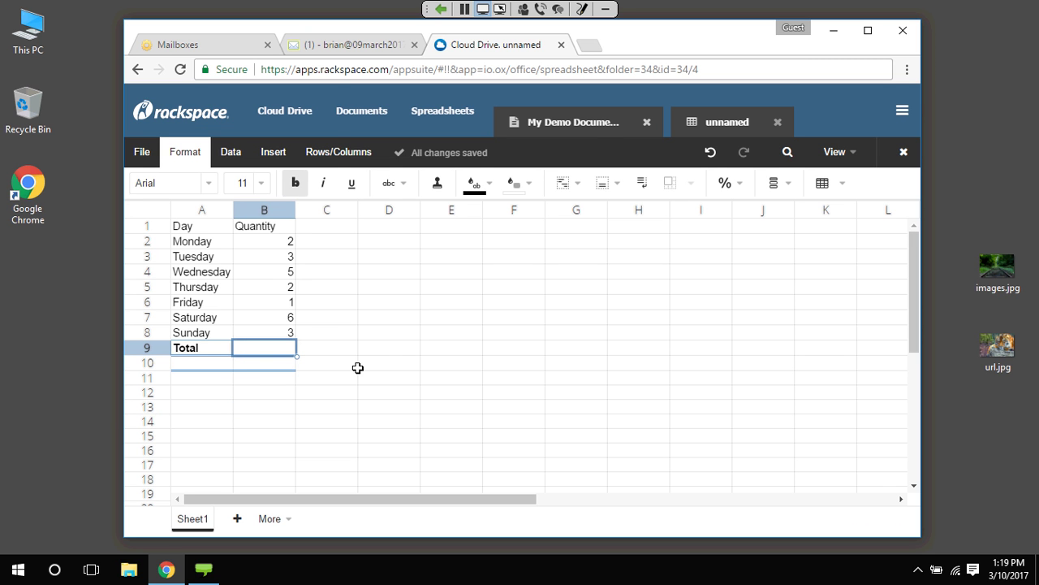
text(=SUM()
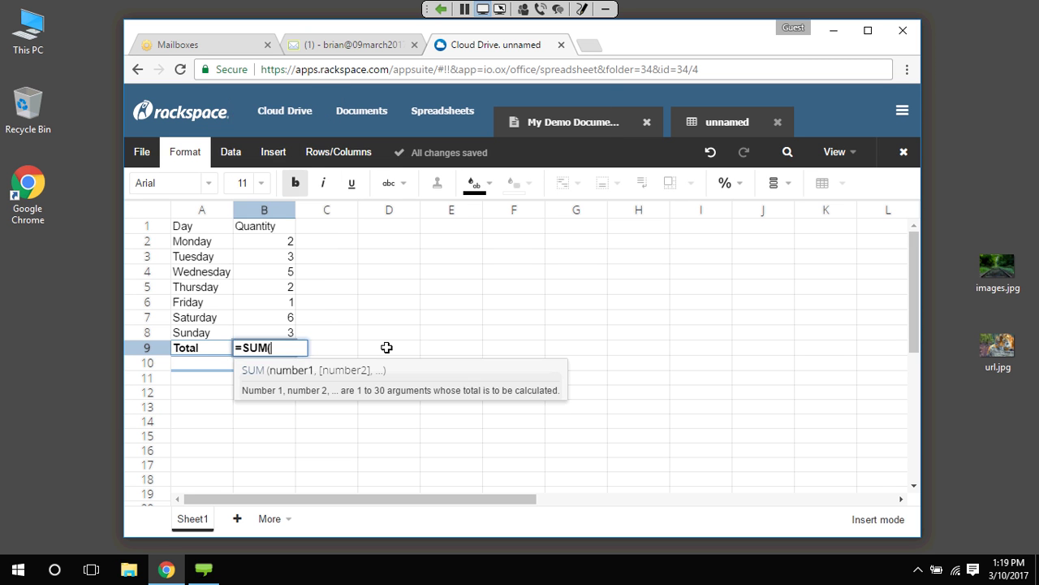
drag(273, 240, 282, 329)
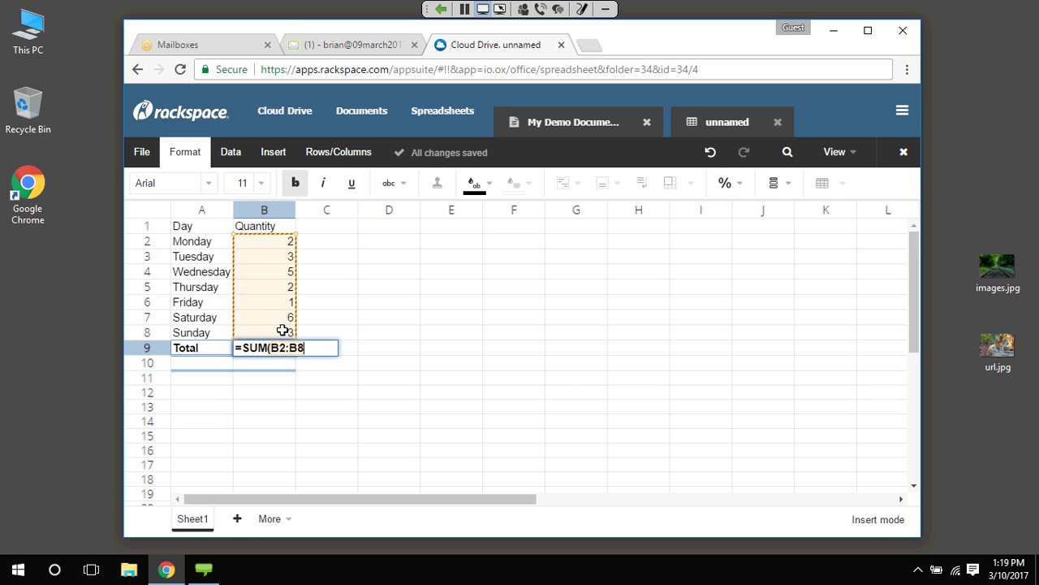
key(Return)
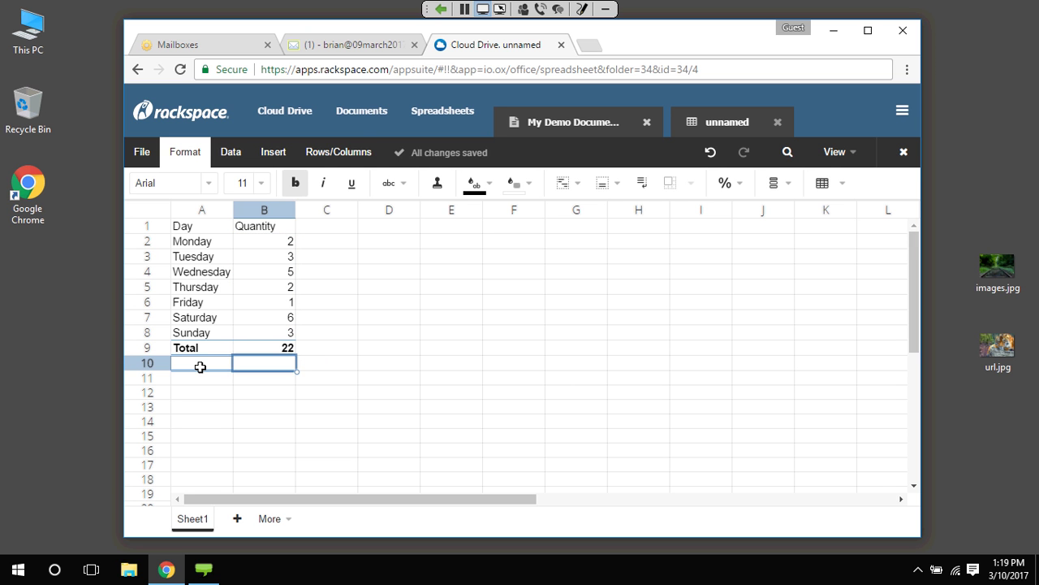
Add an Average label in A10 with =AVERAGE(B2:B8) in B10
click(200, 364)
text(Average)
key(Tab)
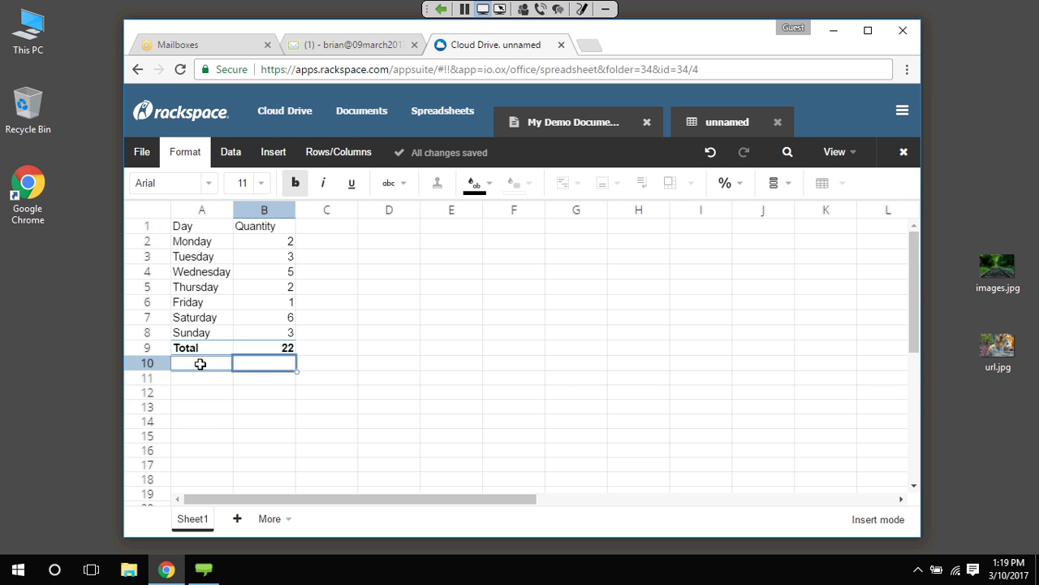
text(=Average)
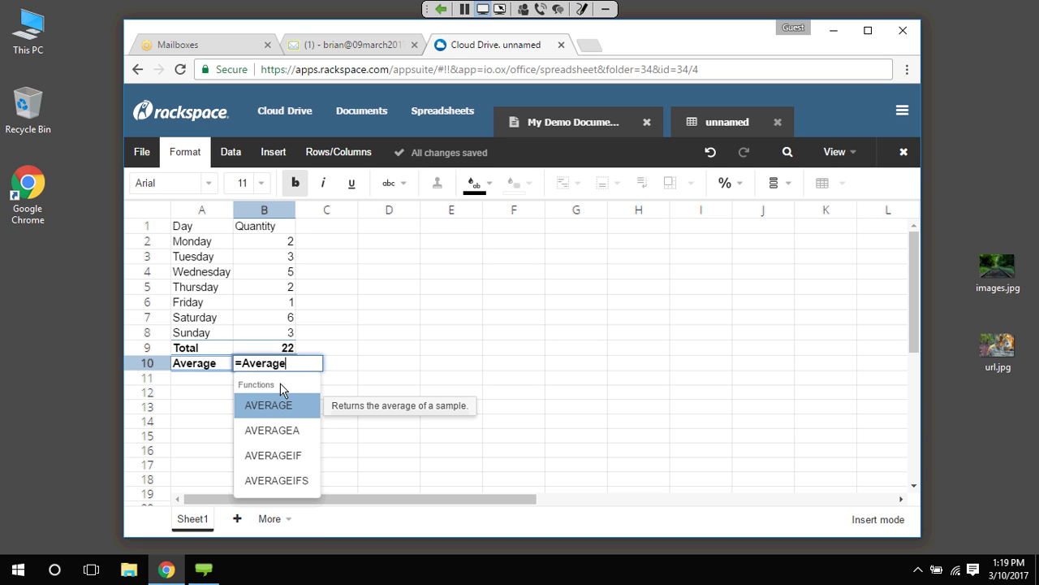
text(()
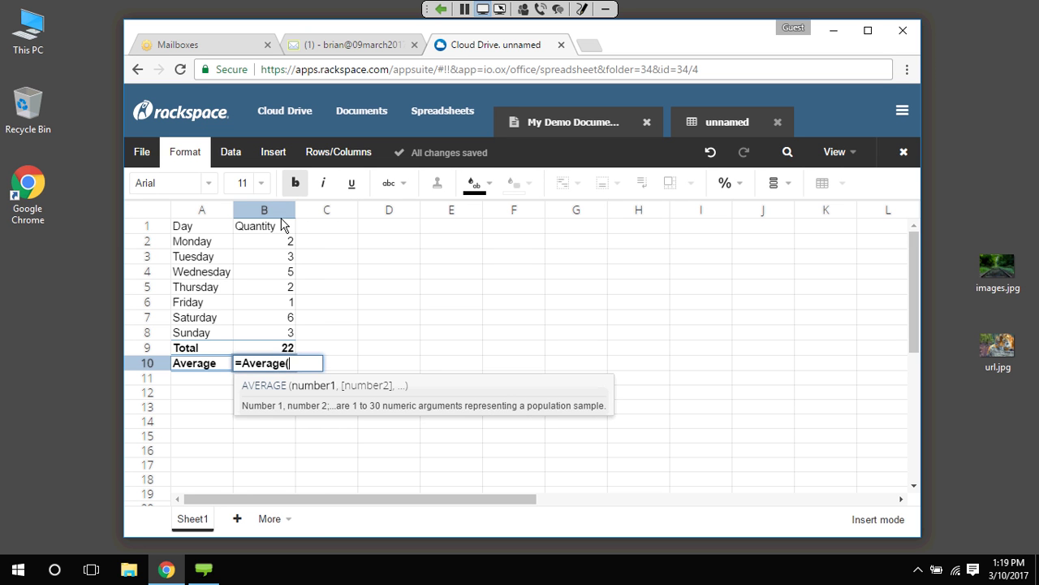
drag(280, 241, 274, 309)
text())
key(Return)
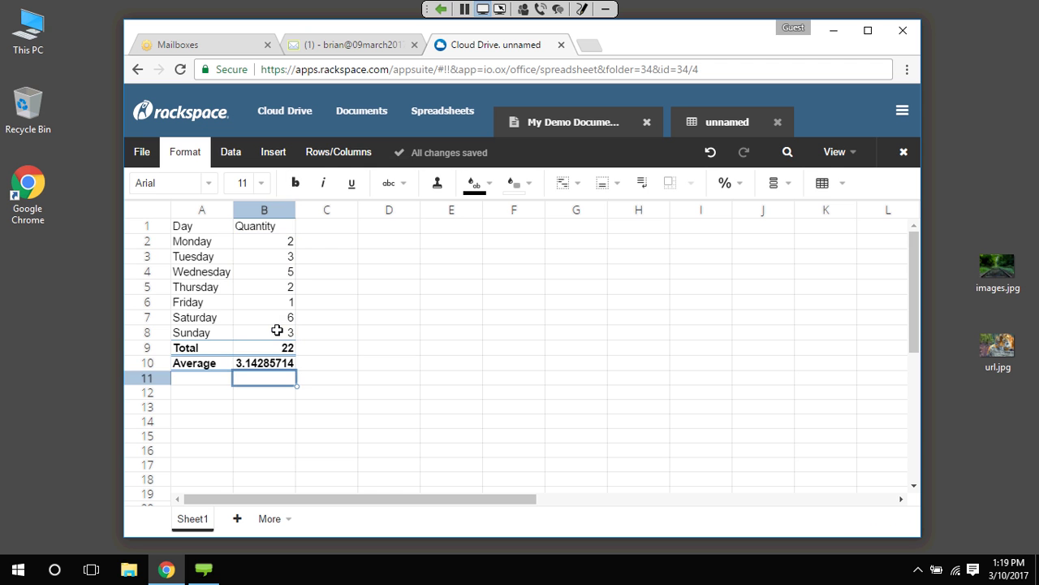
click(378, 348)
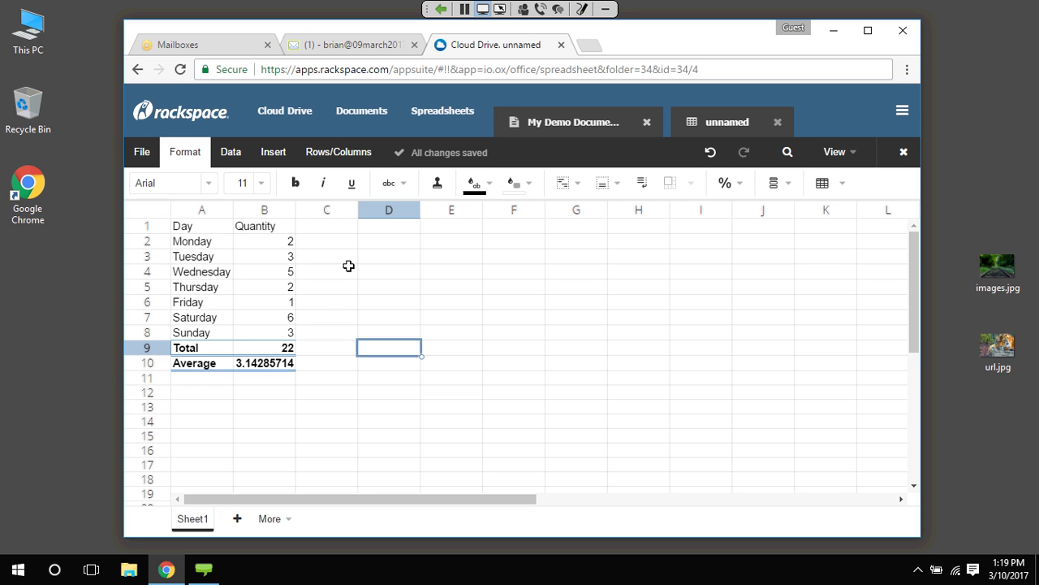
Insert a Line chart from the Day and Quantity table A1:B8
drag(195, 226, 281, 329)
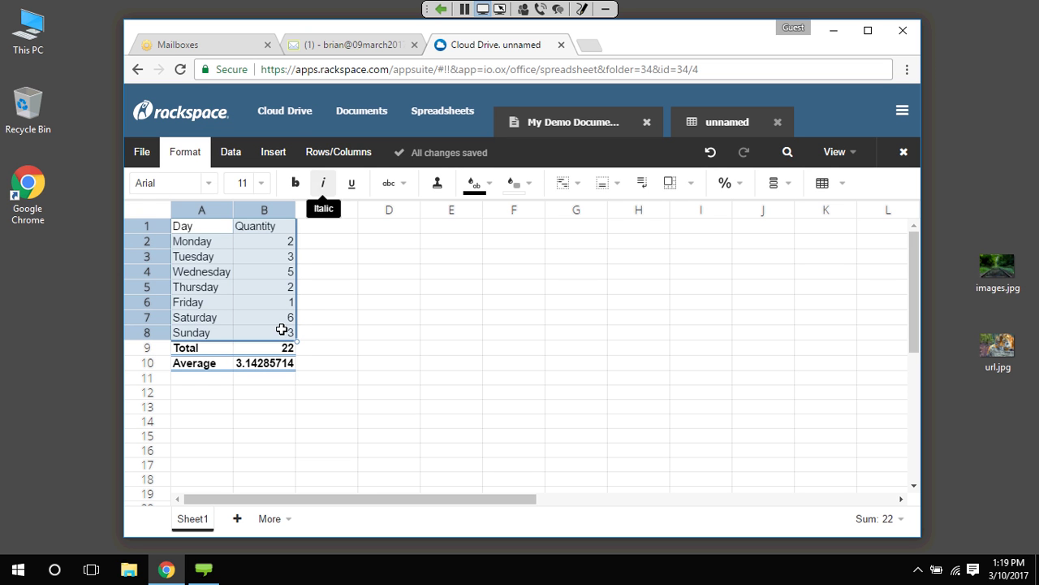
click(273, 152)
click(475, 182)
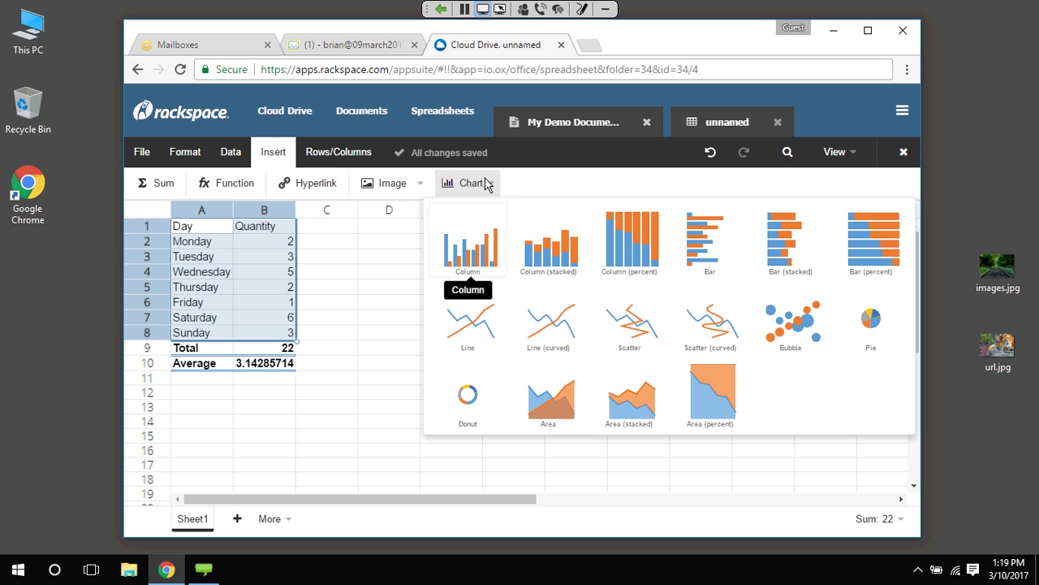
click(478, 321)
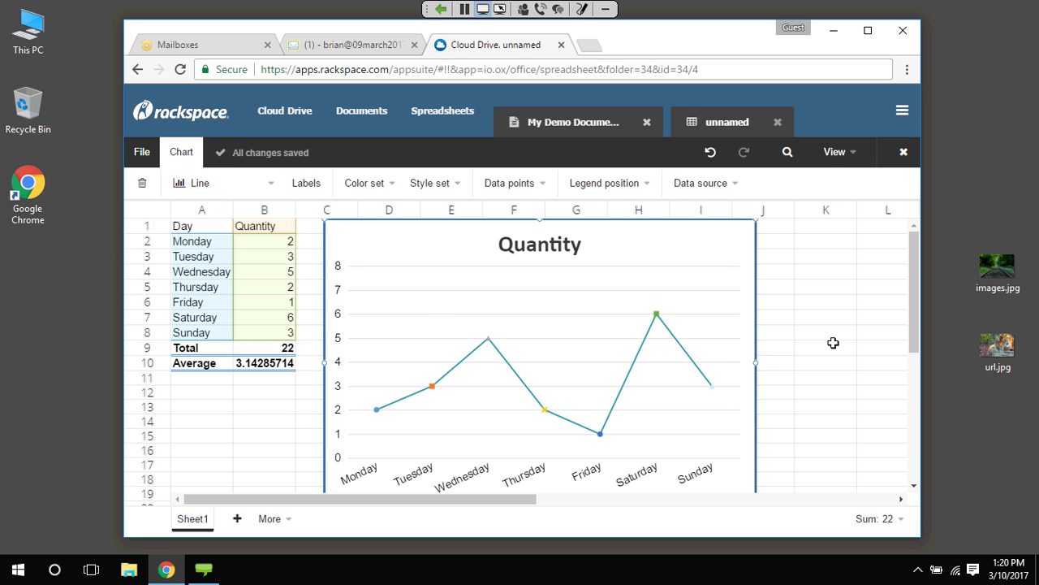
click(141, 152)
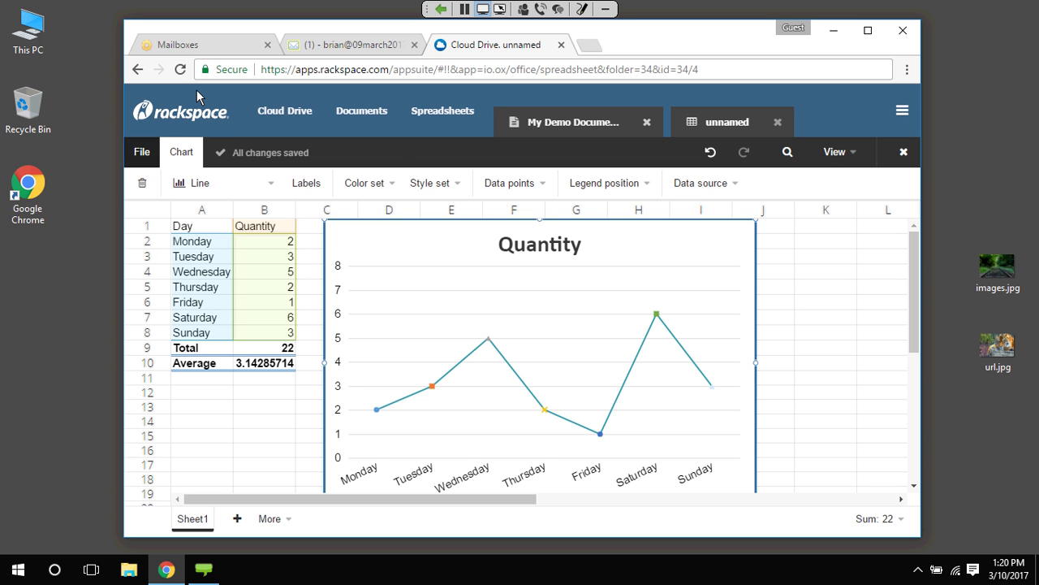
Rename the workbook from 'unnamed' to 'My Demo Spreadsheet'
click(179, 185)
key(BackSpace)
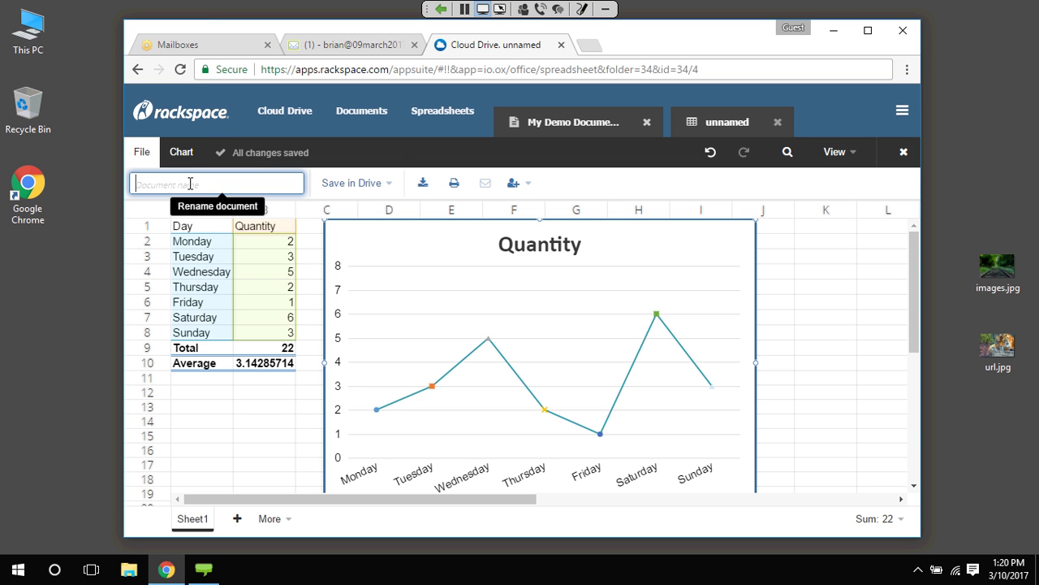
text(My Demo Spreadshe)
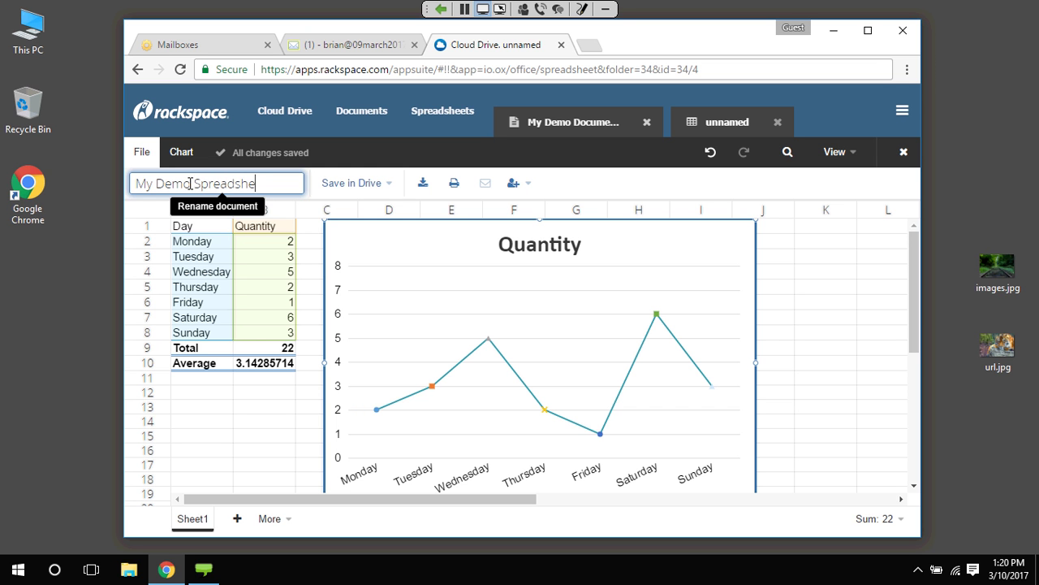
text(et)
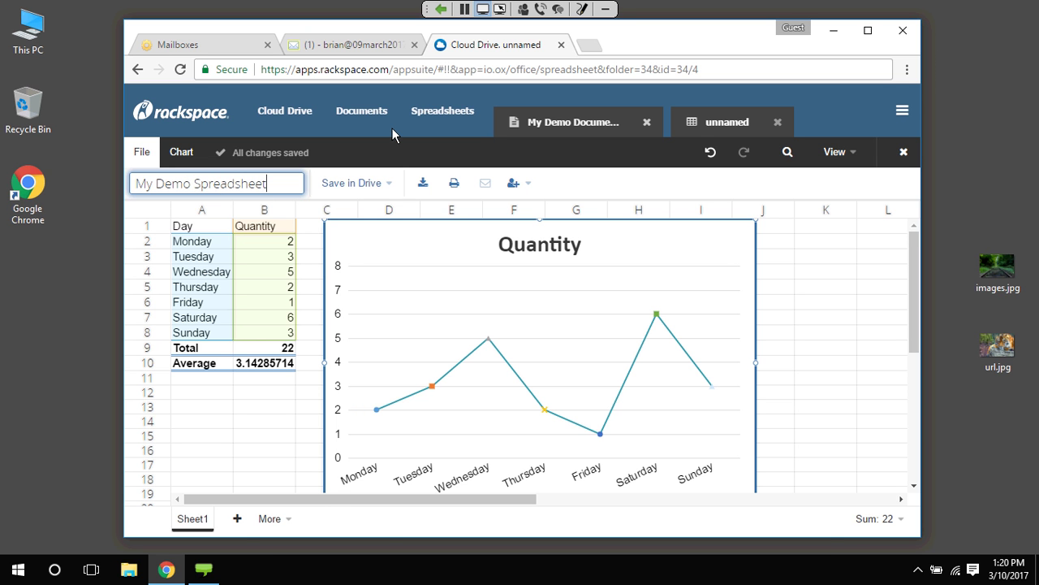
click(580, 121)
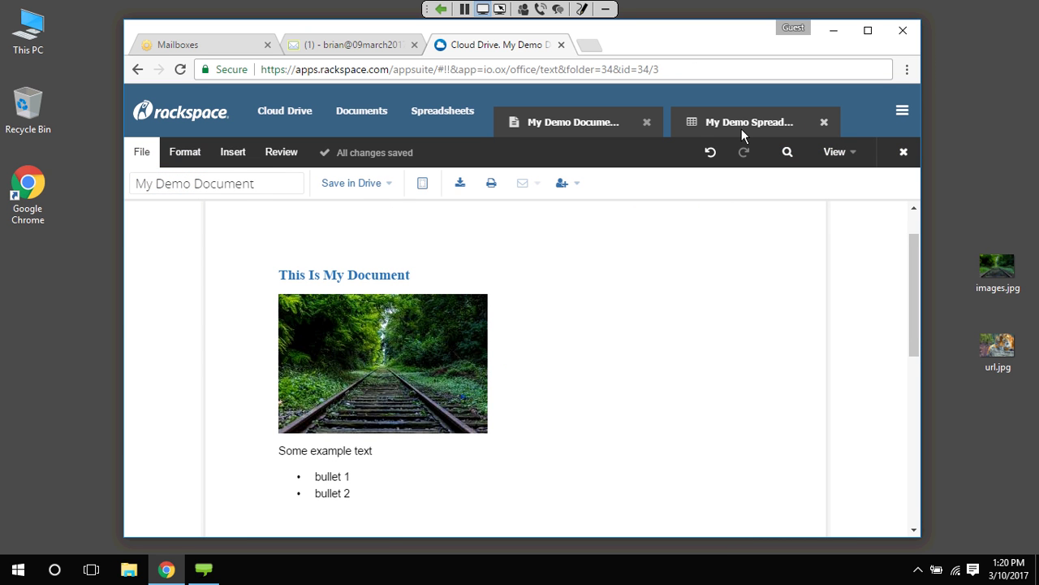
Review the document and spreadsheet tabs, then close both editors
click(742, 128)
click(590, 121)
click(711, 121)
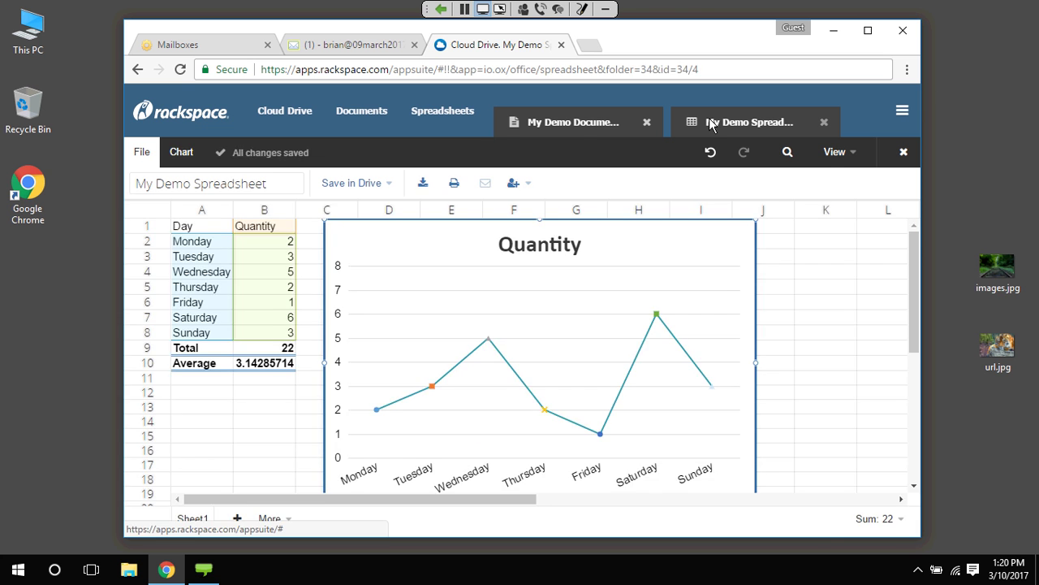
click(582, 124)
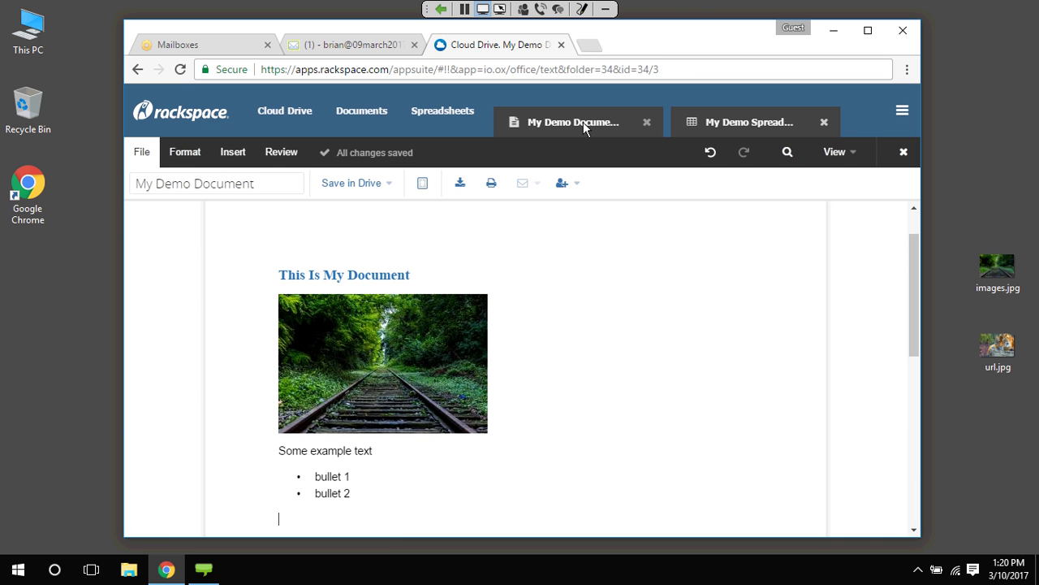
click(749, 122)
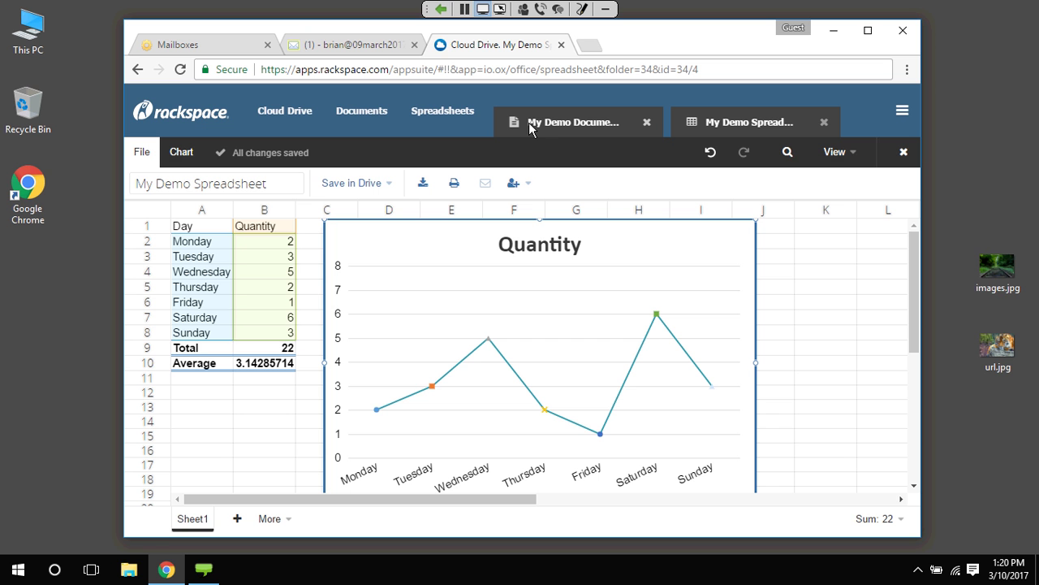
click(824, 122)
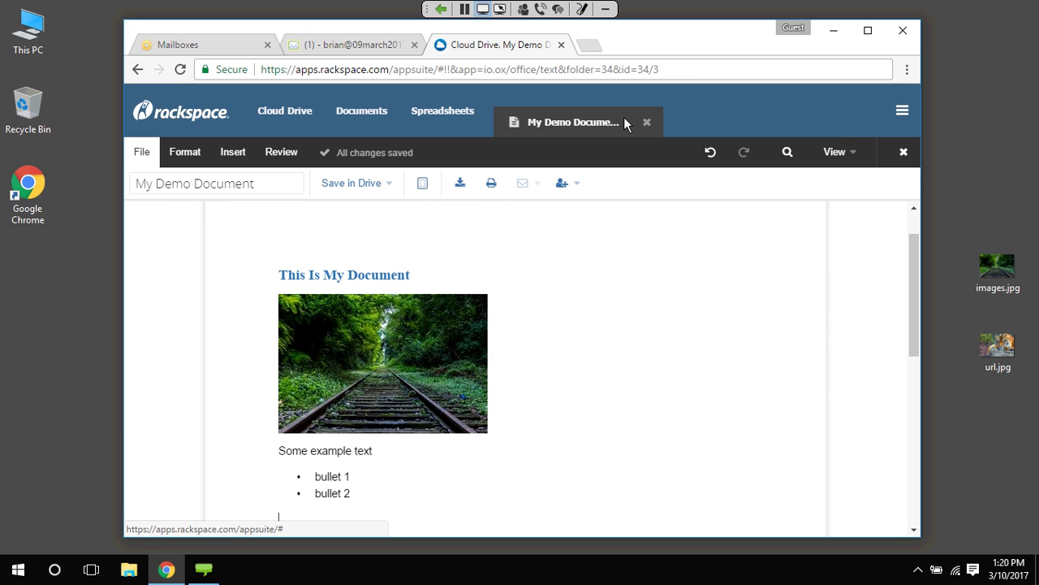
click(647, 122)
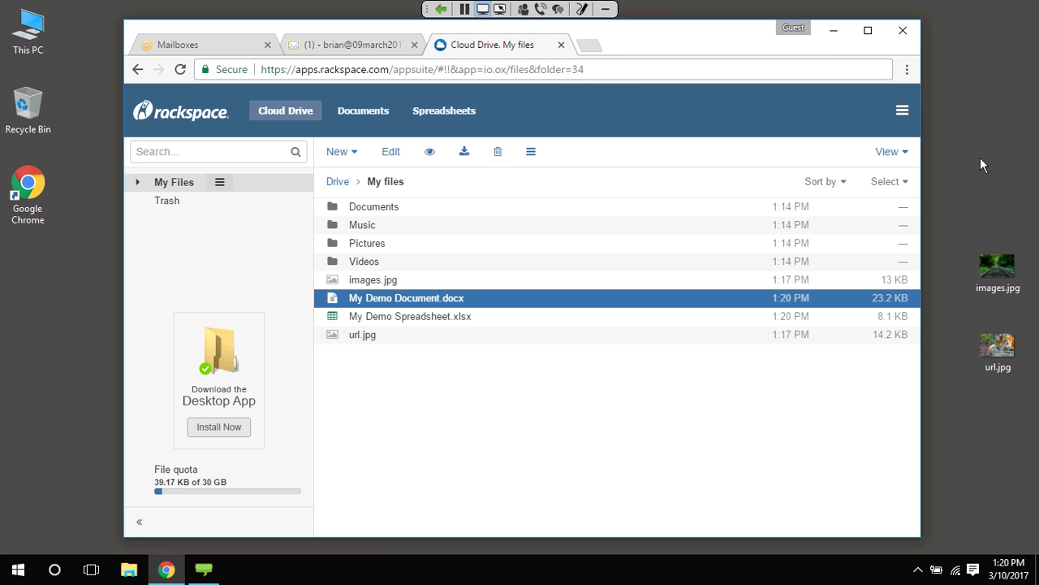
Show the File details panel and open My Demo Document.docx for editing
click(892, 151)
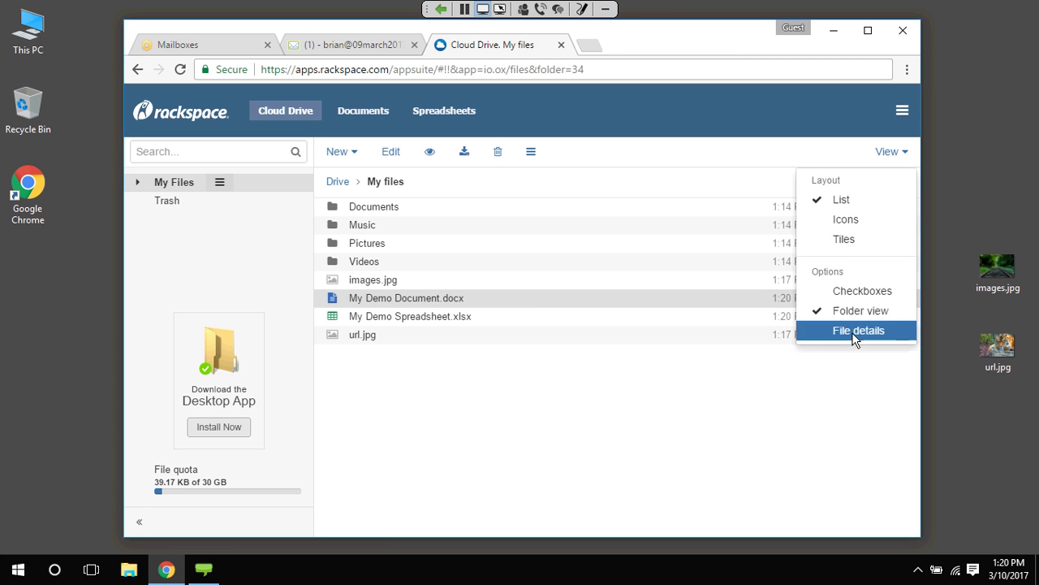
click(856, 333)
double_click(429, 299)
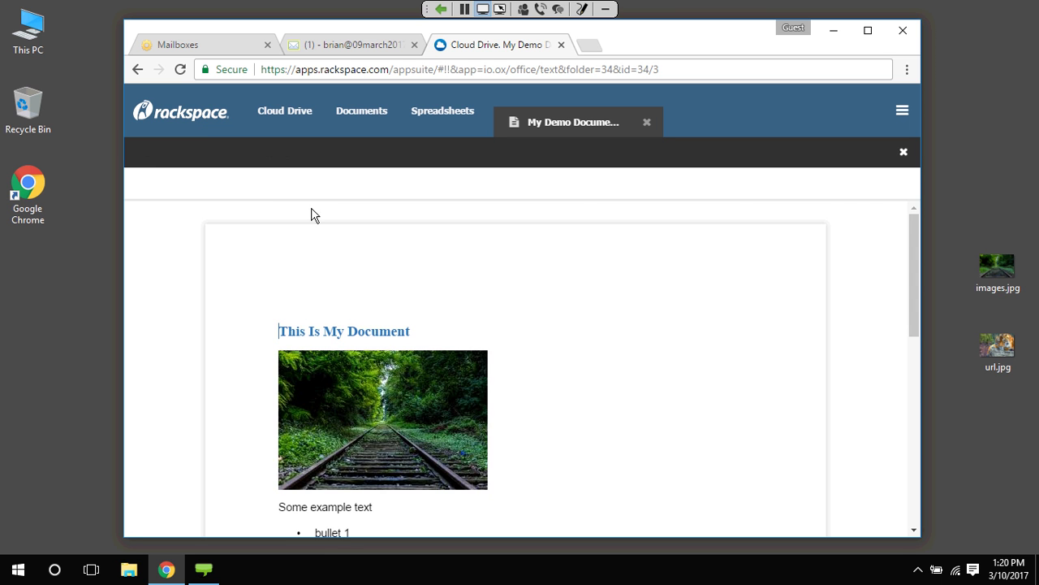
Add 'bullet 3' as a third list item after bullet 2, then close the document
scroll(553, 393, down, 5)
scroll(553, 393, up, 5)
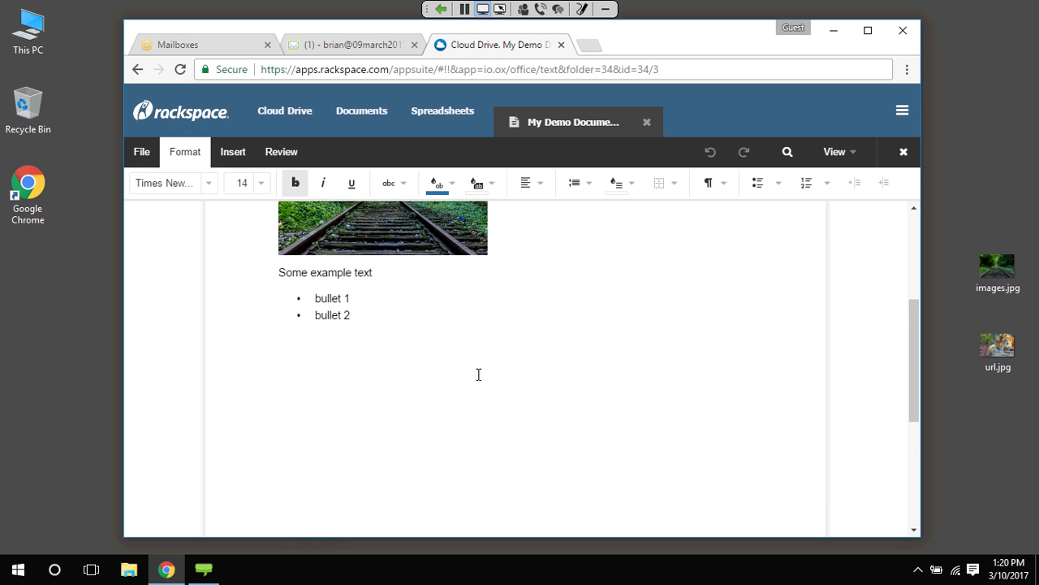
click(375, 332)
key(Return)
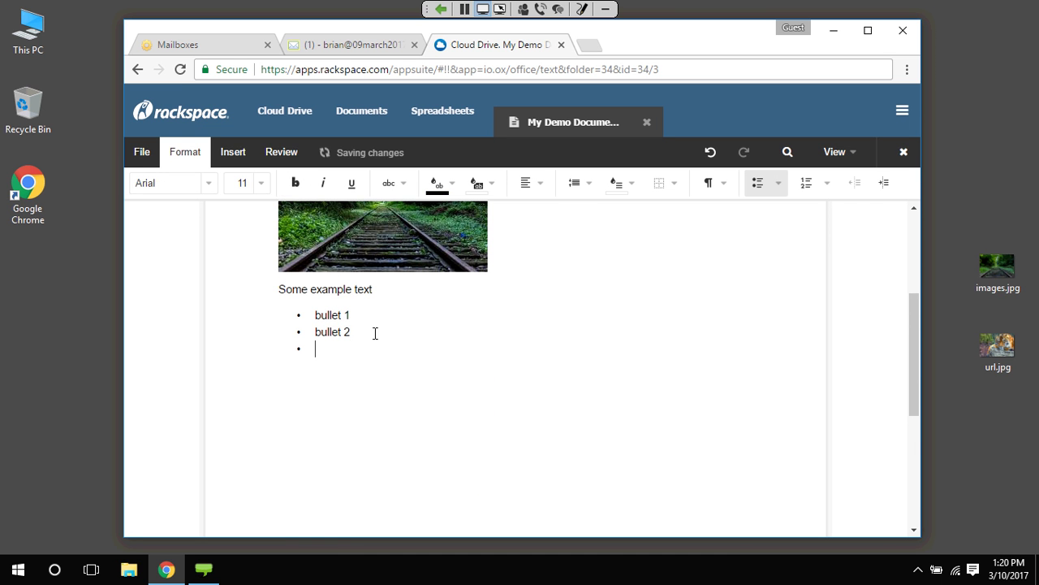
text(bullet 3)
key(Return)
key(Return)
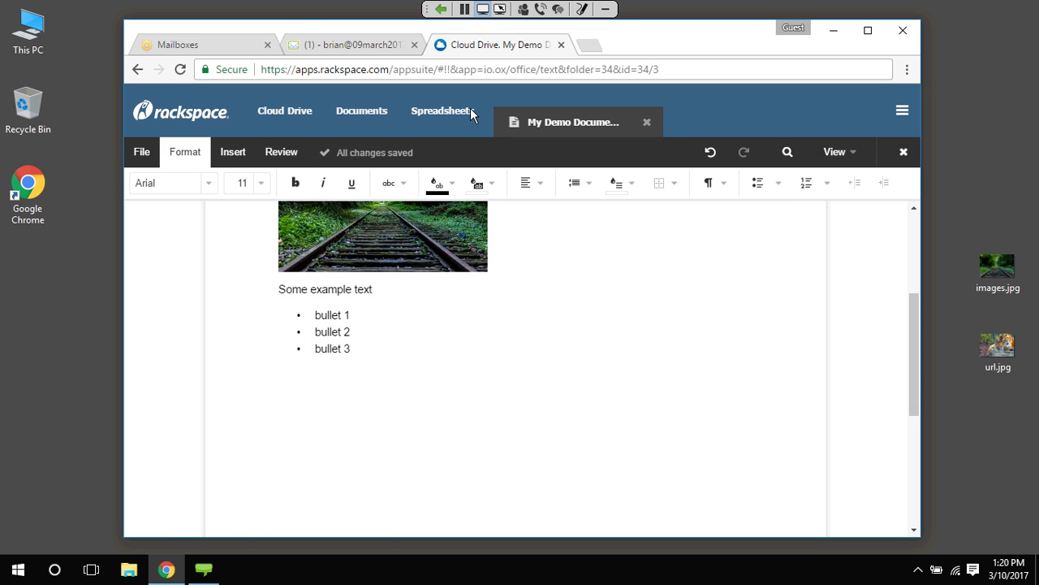
click(673, 124)
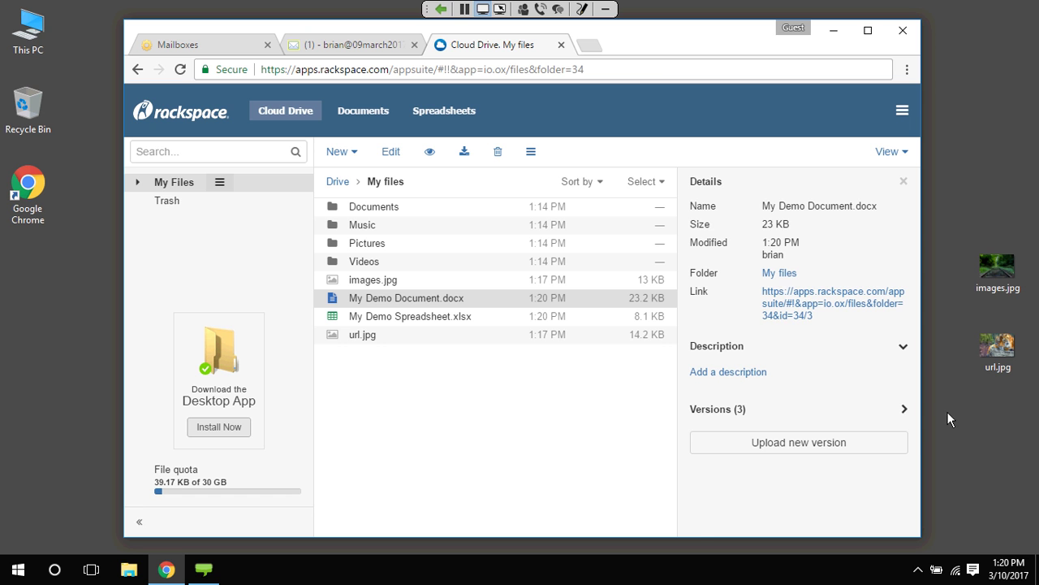
Expand the document's versions list and make the second version current
click(920, 410)
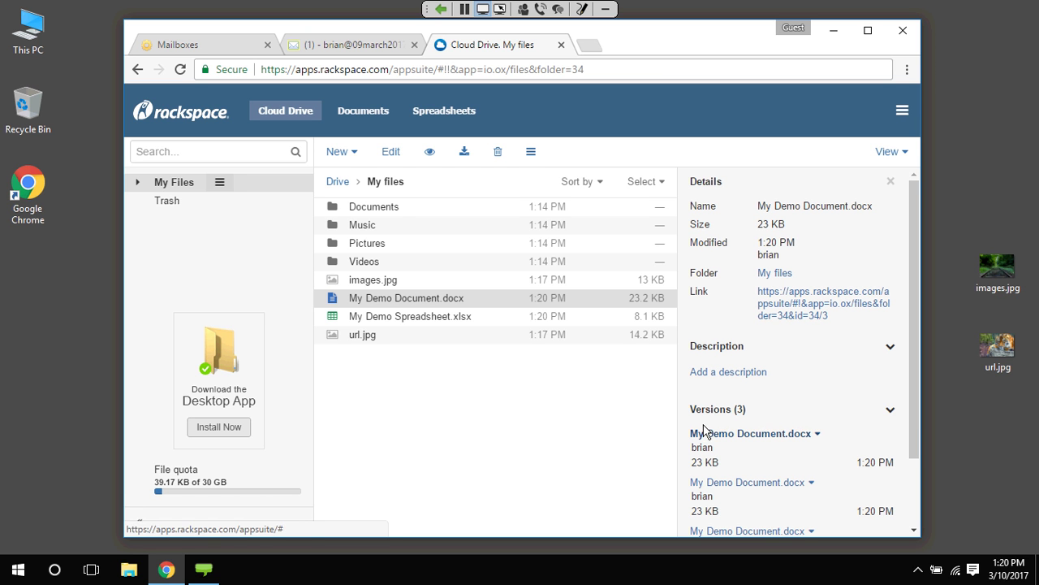
click(811, 483)
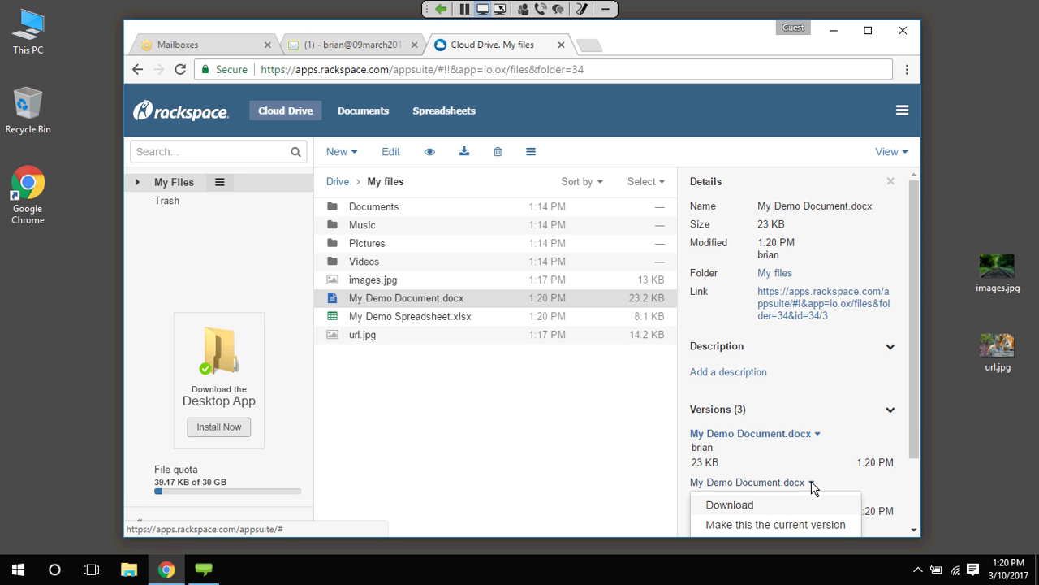
click(777, 524)
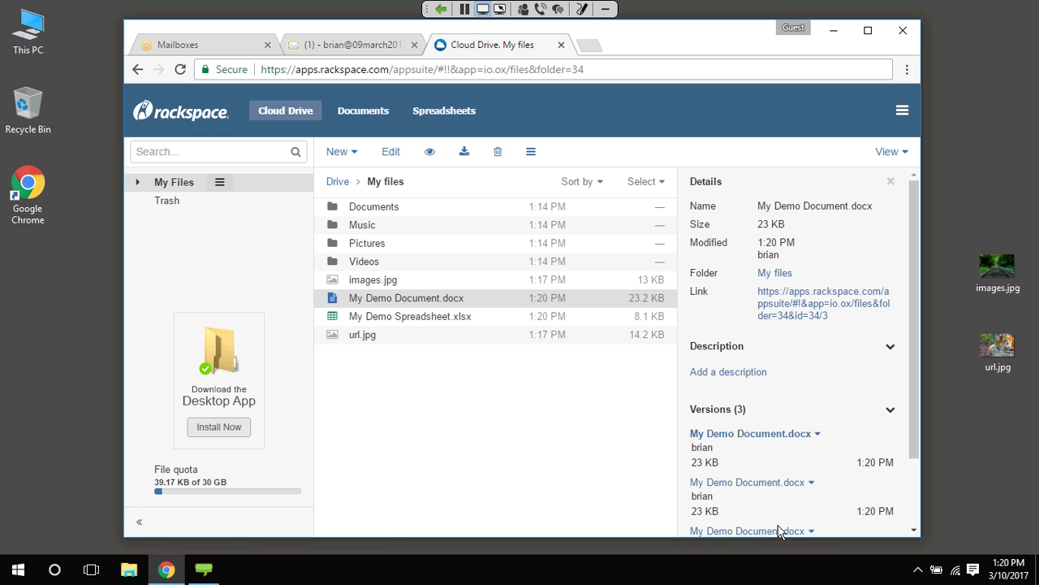
Reopen My Demo Document.docx to check its content, then close it
double_click(390, 299)
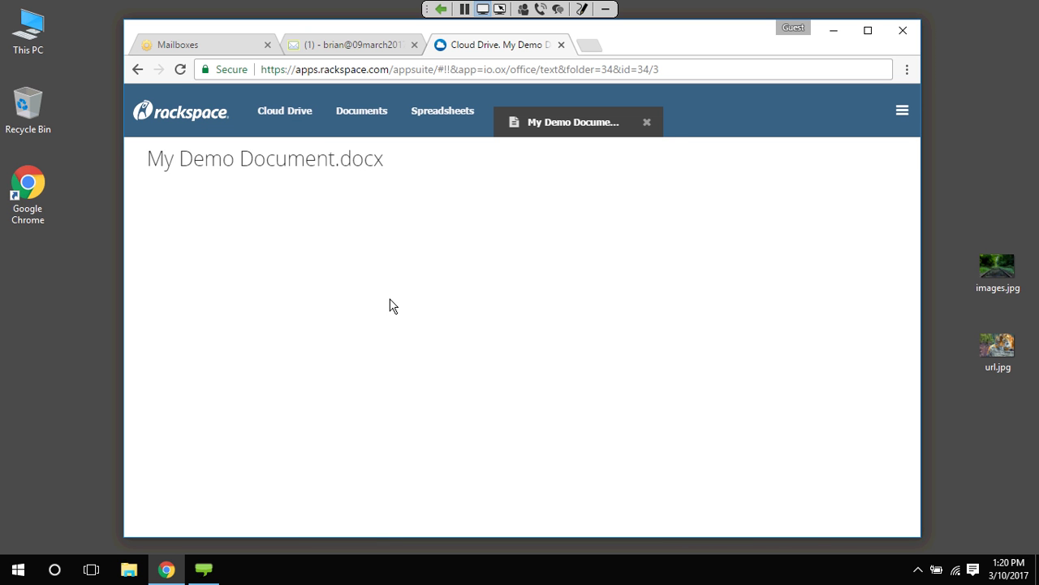
scroll(487, 342, down, 2)
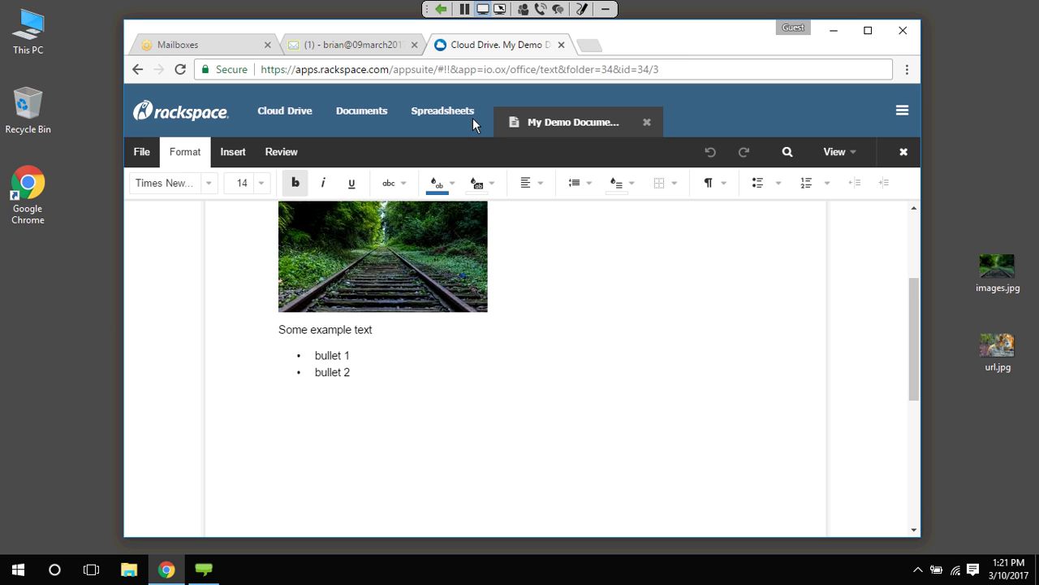
click(648, 123)
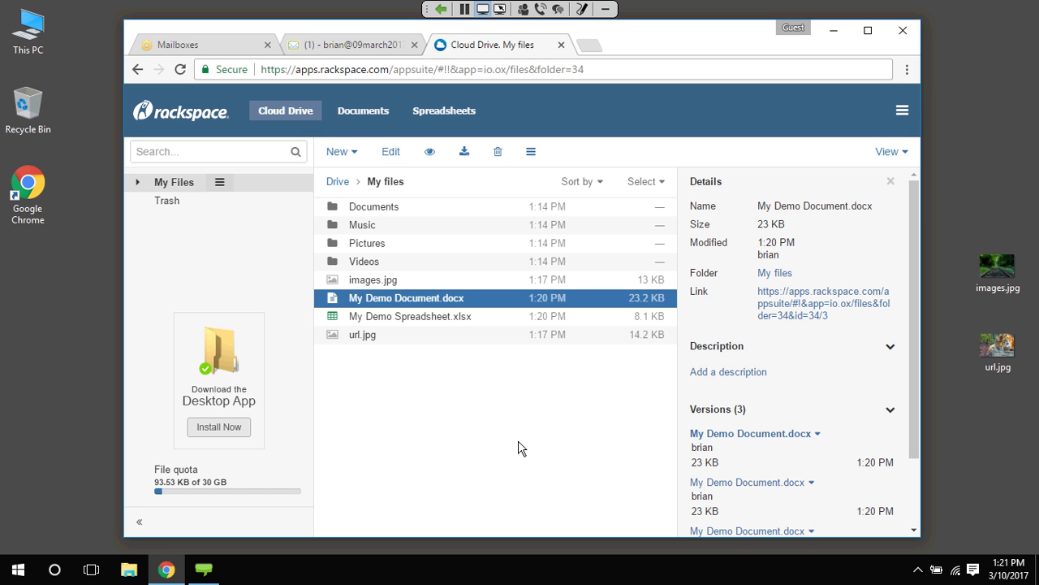
Download and run the Cloud Drive installer, accept the licence, install, and finish setup
click(222, 367)
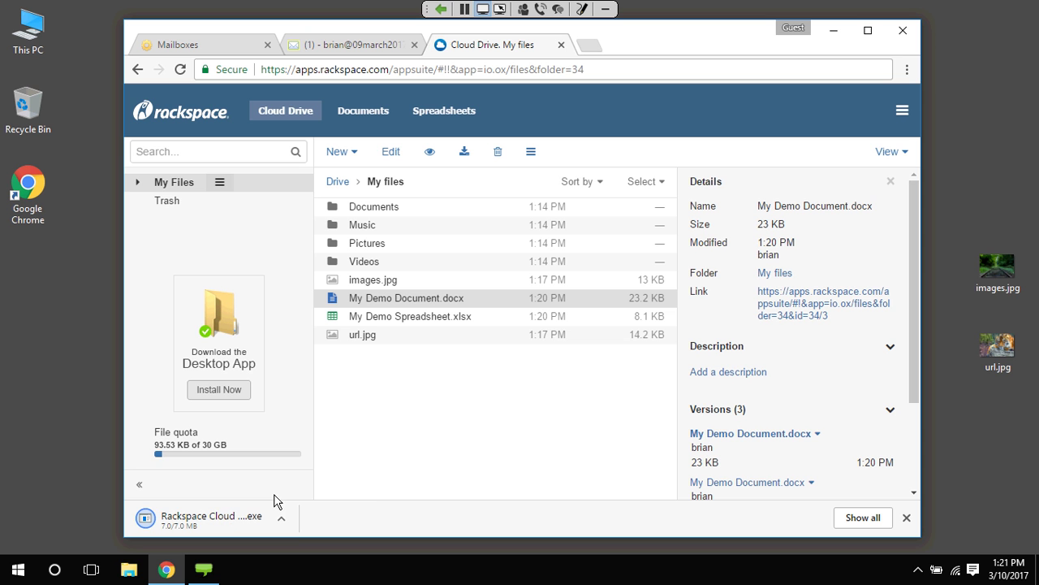
click(217, 520)
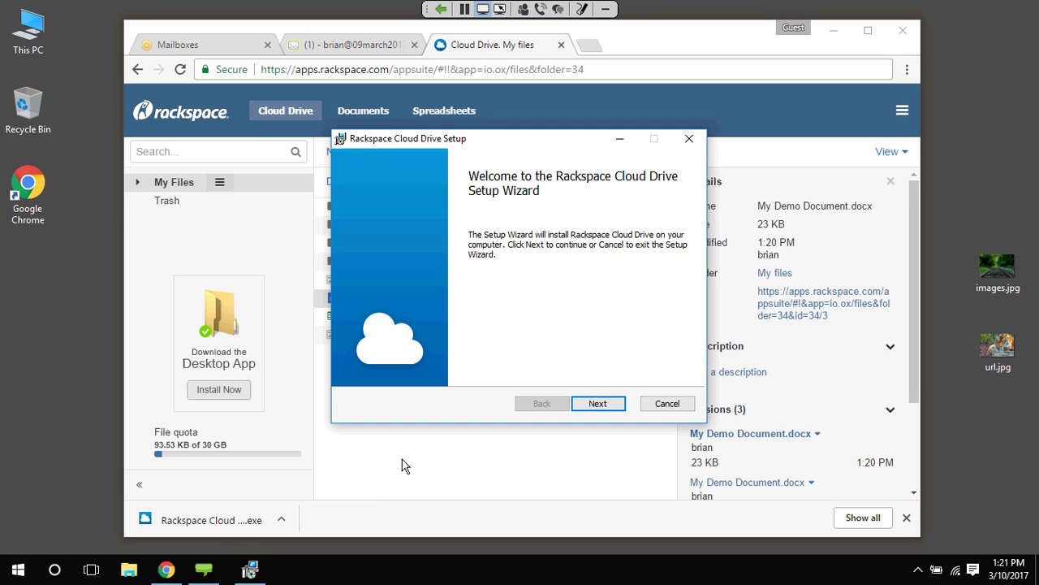
click(597, 403)
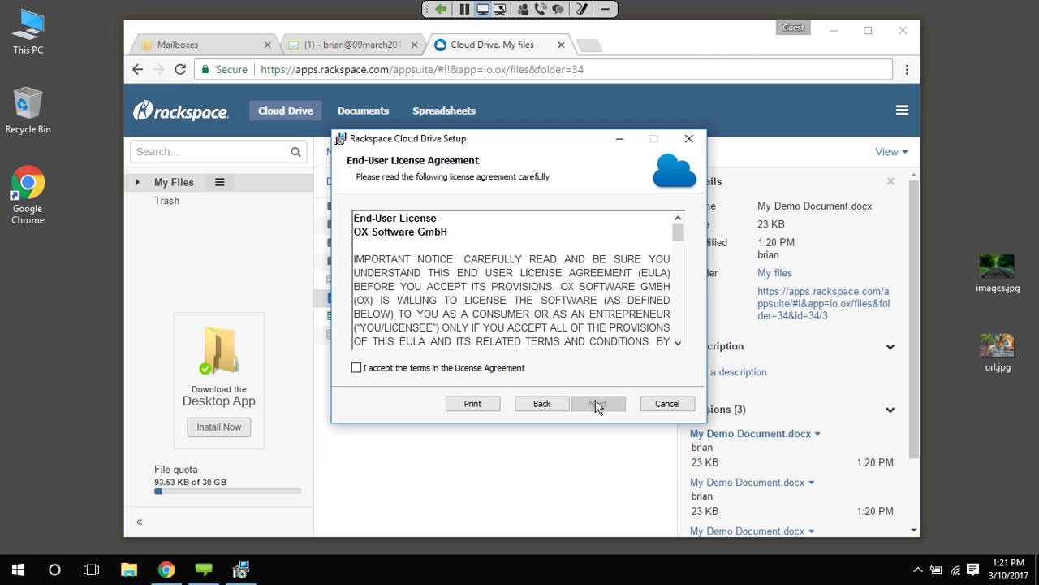
click(378, 381)
click(597, 404)
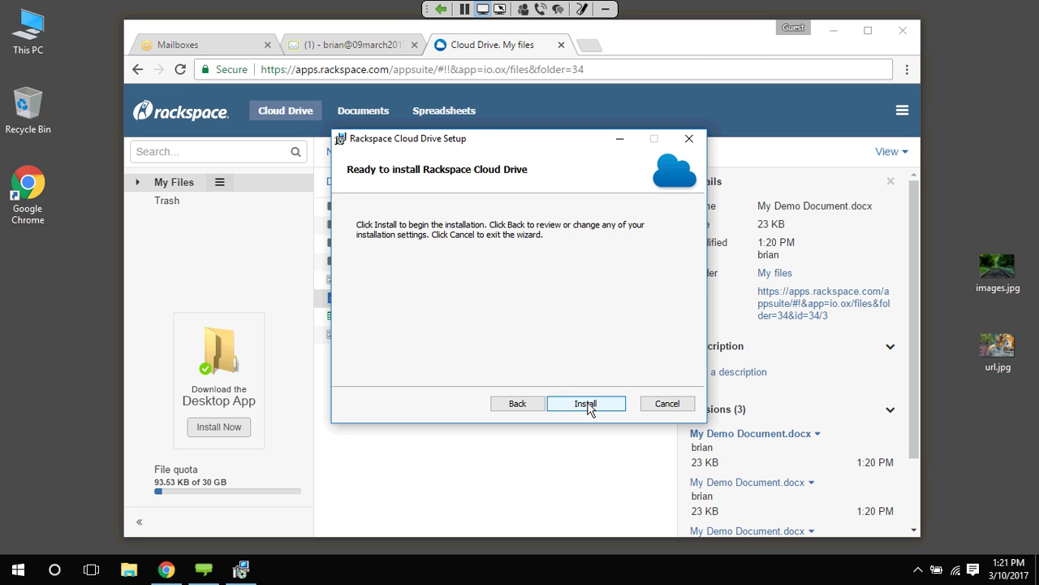
click(586, 403)
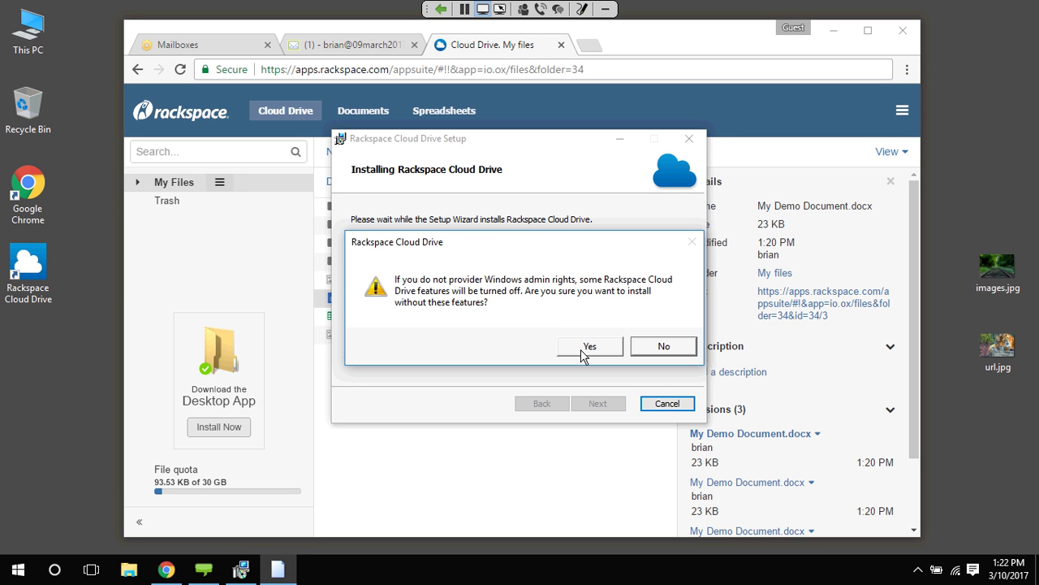
click(589, 349)
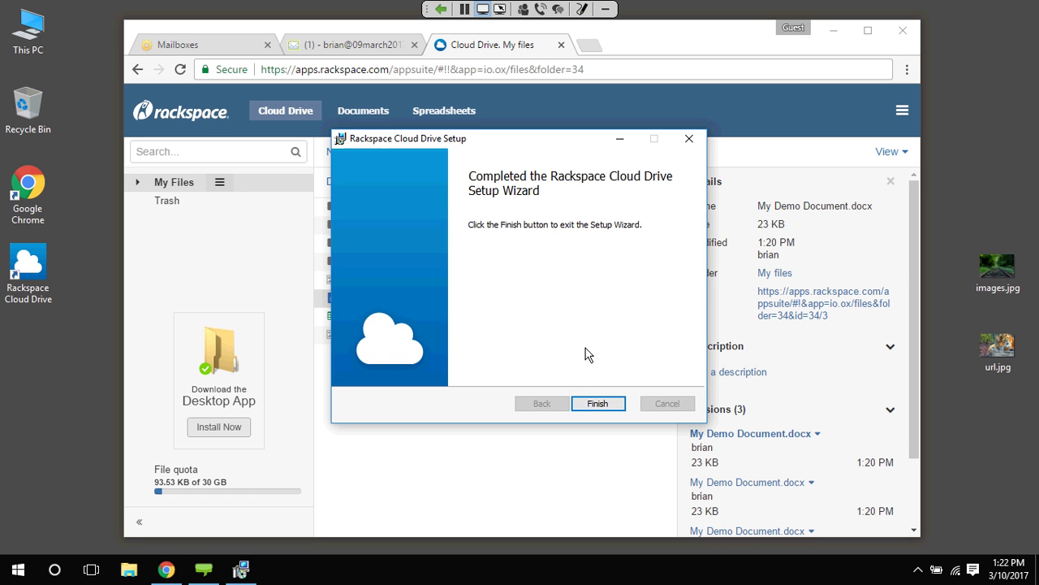
click(618, 406)
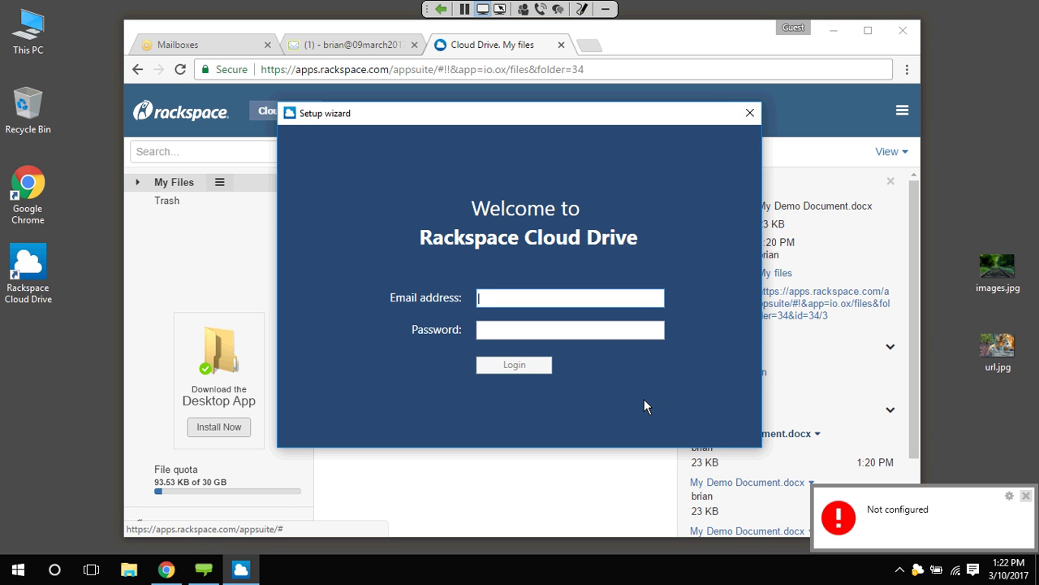
Sign in to Cloud Drive with the account e-mail and password, then start the app
click(1027, 493)
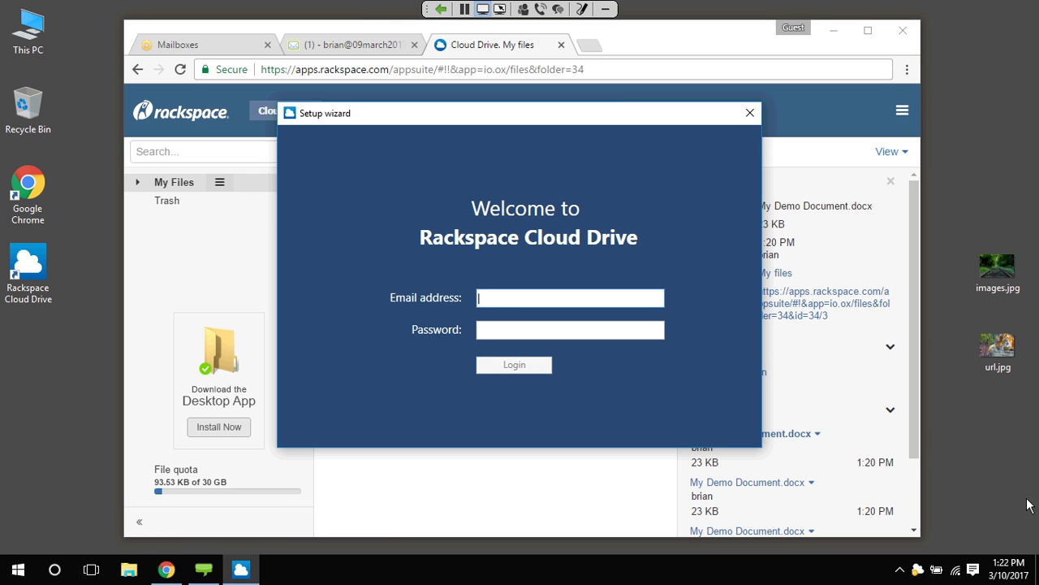
click(514, 306)
key(Tab)
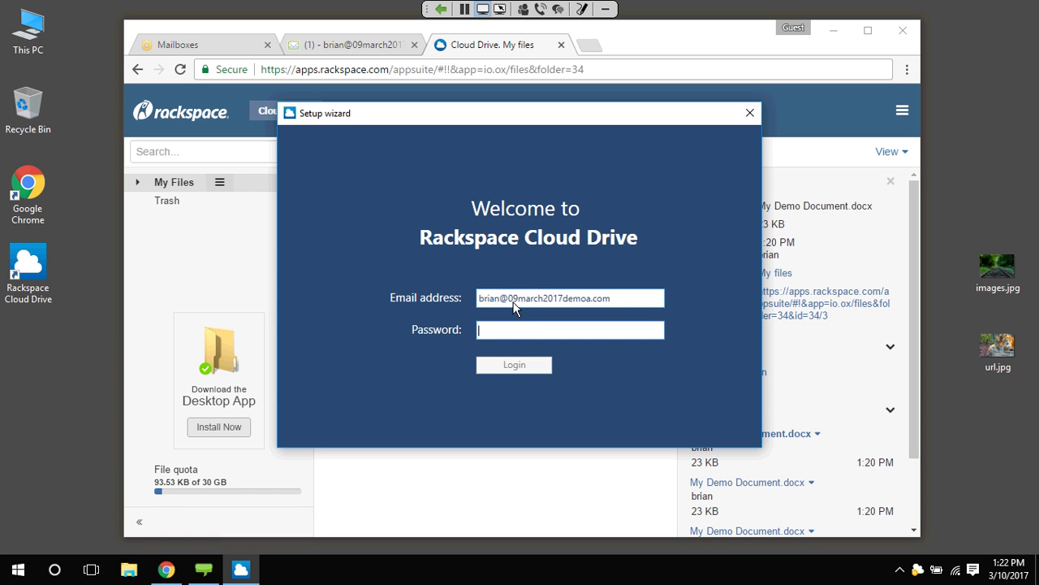
text(••)
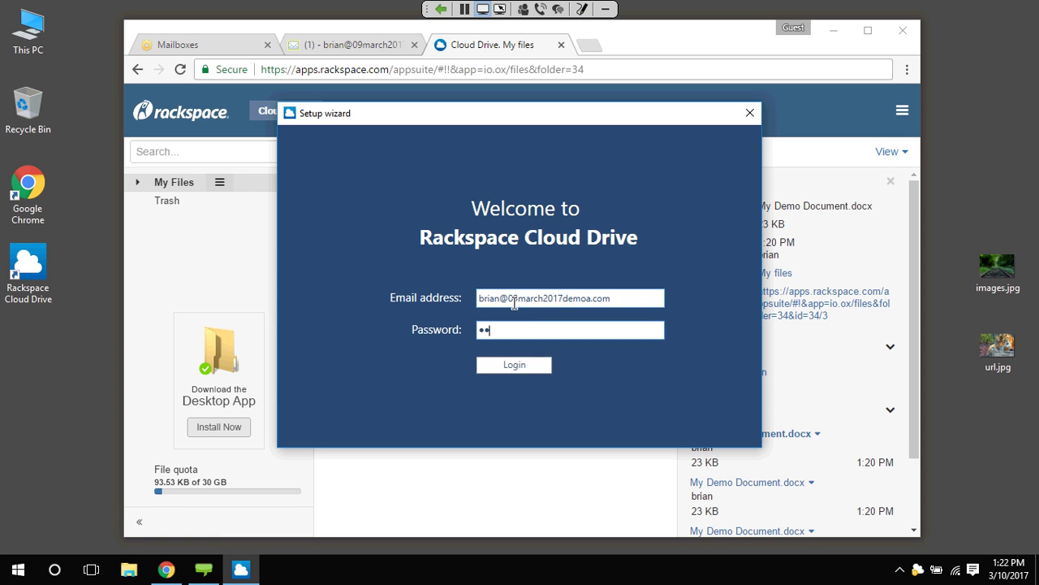
text(••••••)
click(495, 361)
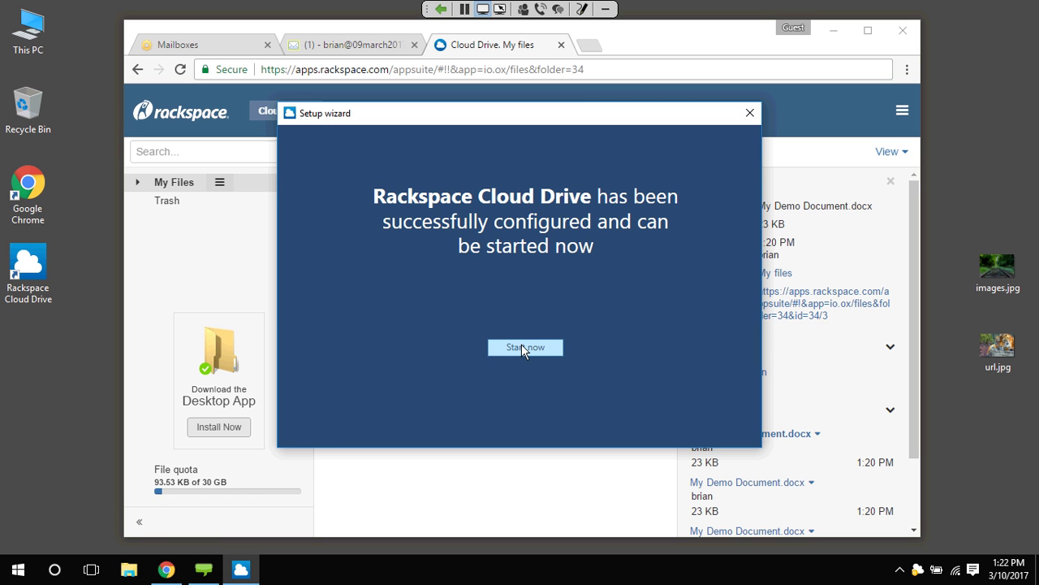
click(526, 349)
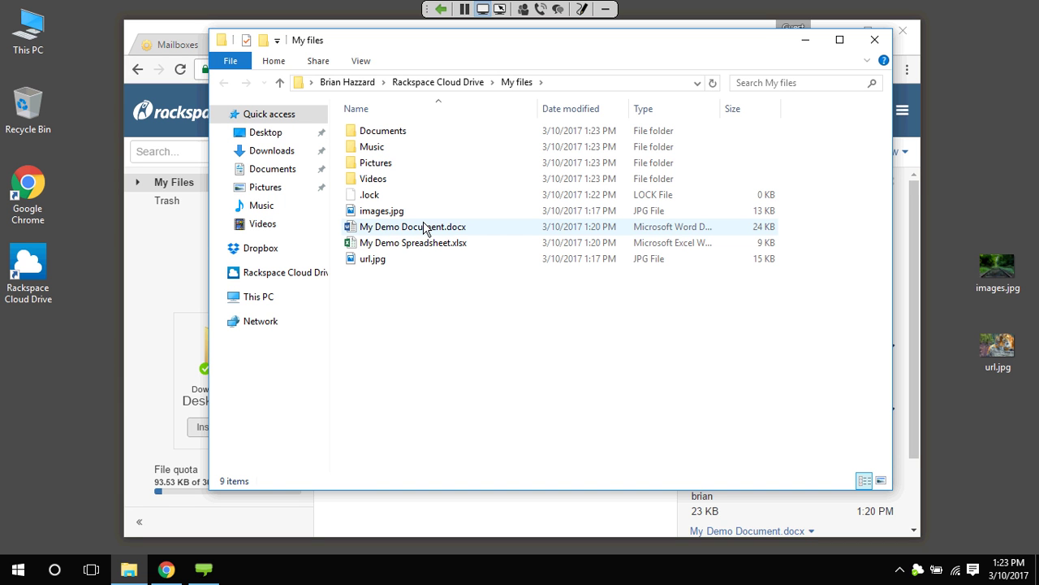
Select My Demo Document.docx in the synced My files folder
click(394, 230)
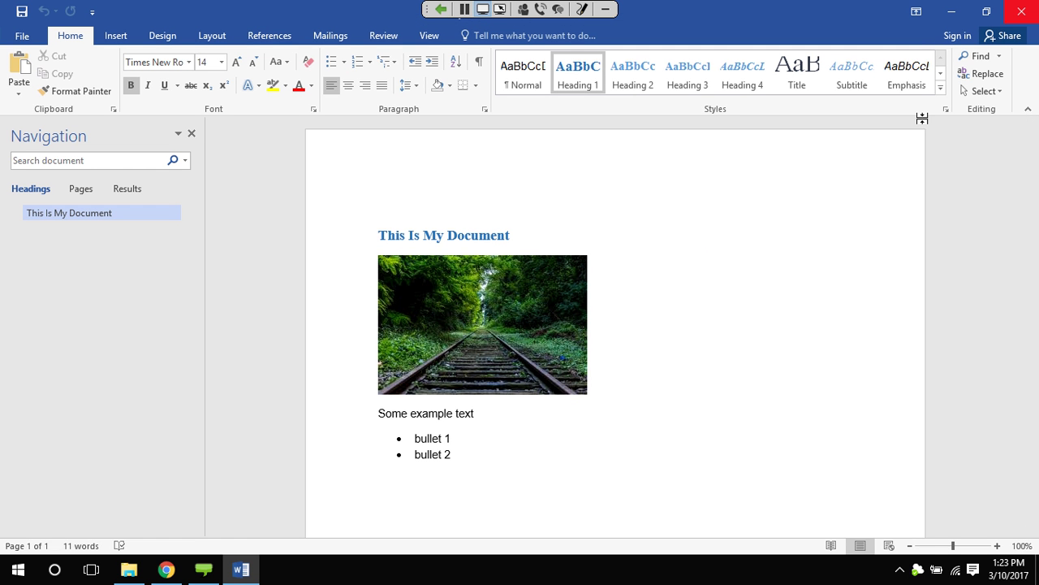
Add 'Some text I added on the Desktop!' below the bullets, save, and close Word
click(463, 459)
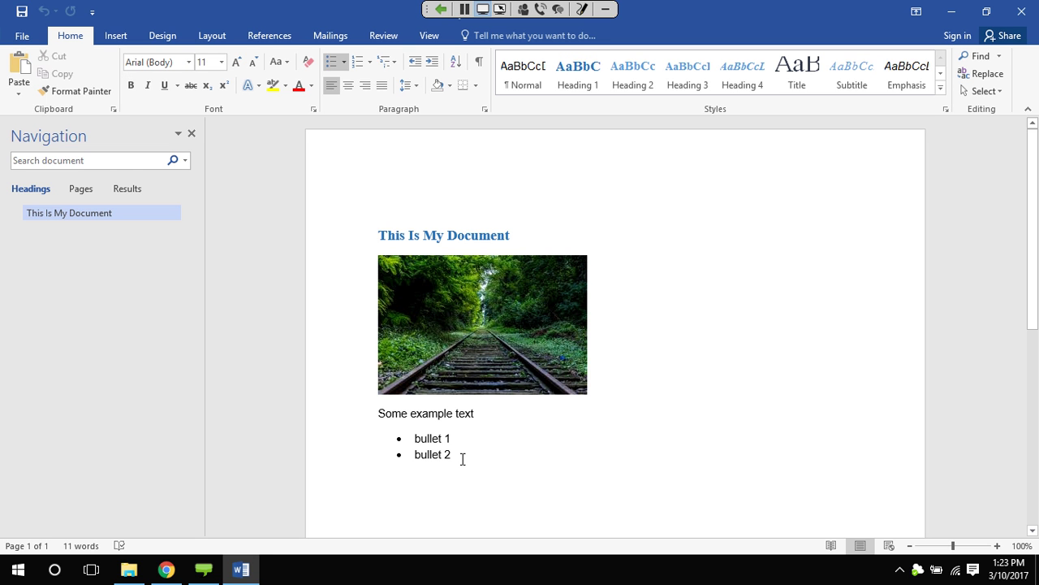
key(Return)
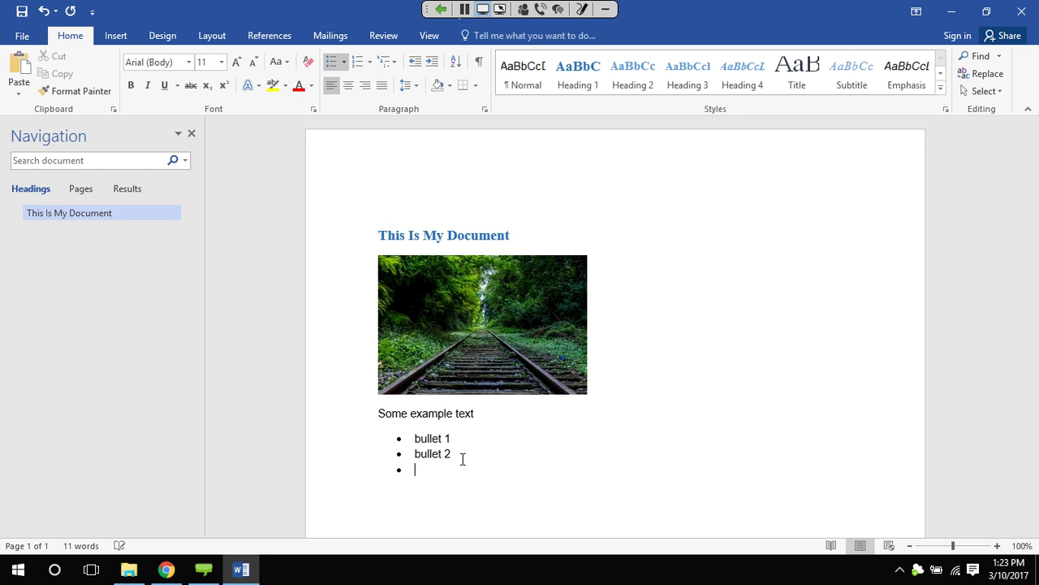
key(Return)
text(Some text I )
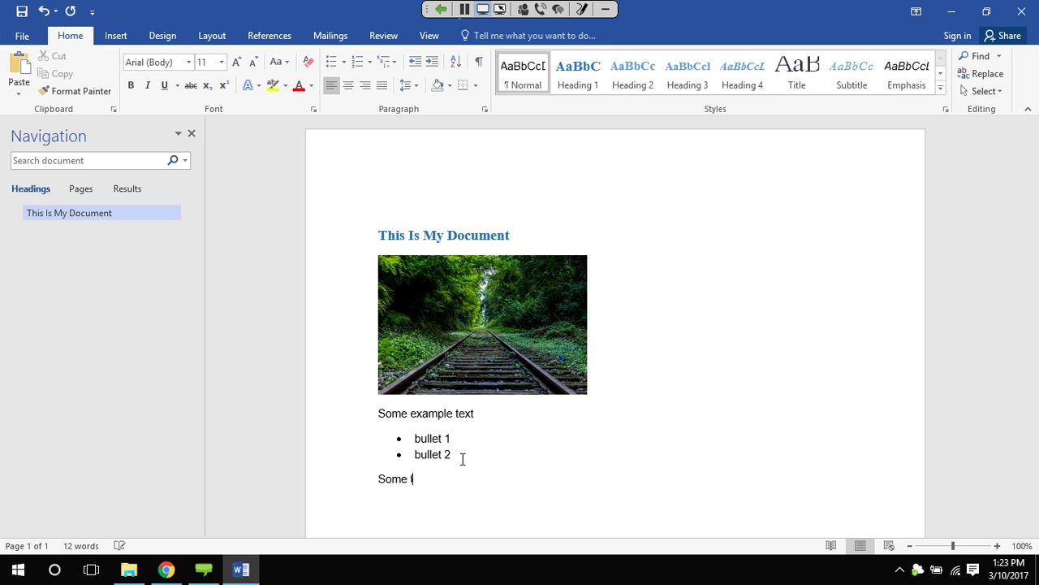
text(added on the Desktop!)
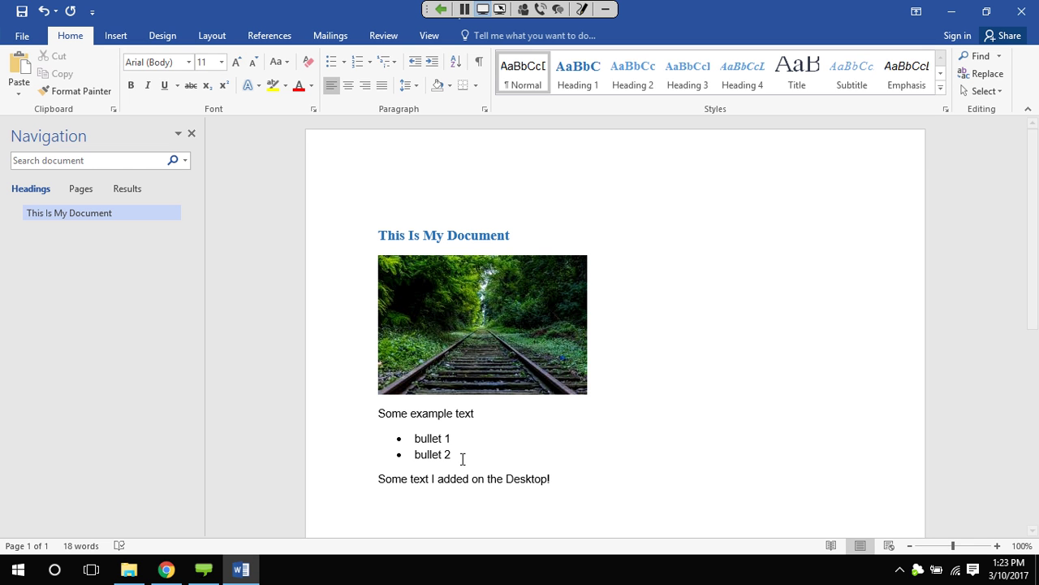
click(23, 13)
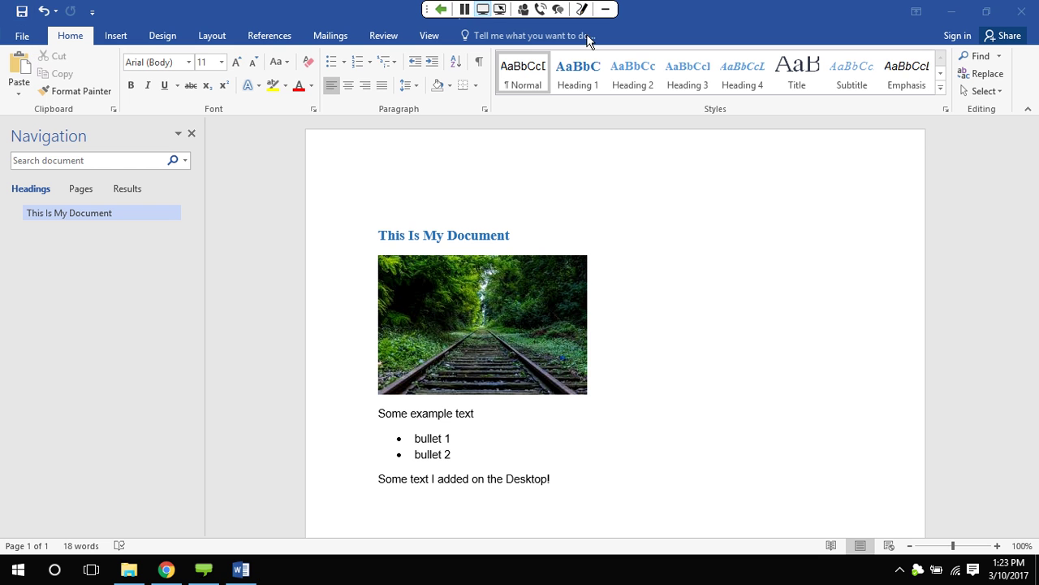
click(1022, 11)
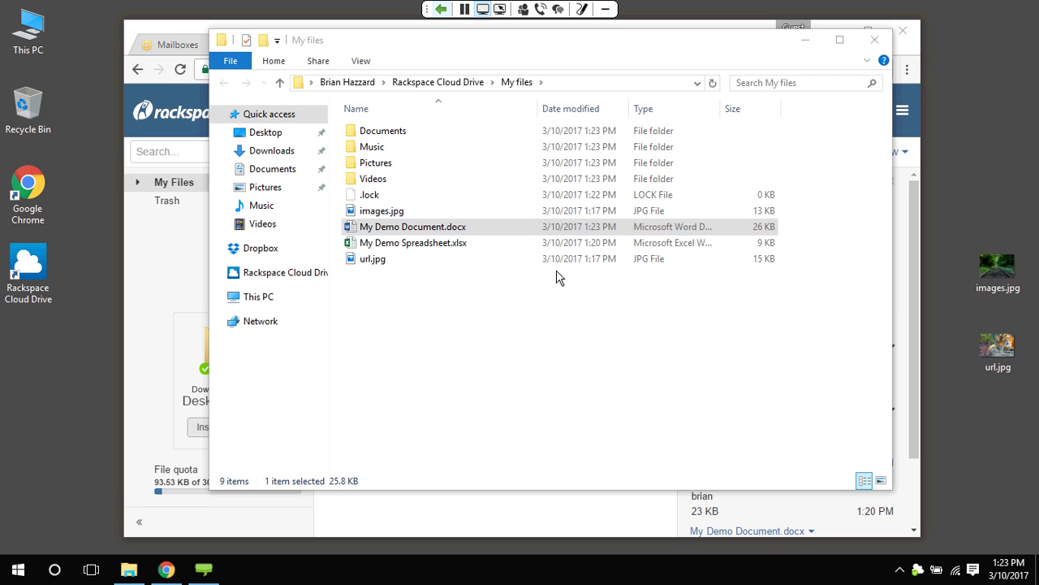
Open My Demo Spreadsheet.xlsx in Excel and save it on closing, so it shows modified 1:23 PM
click(408, 244)
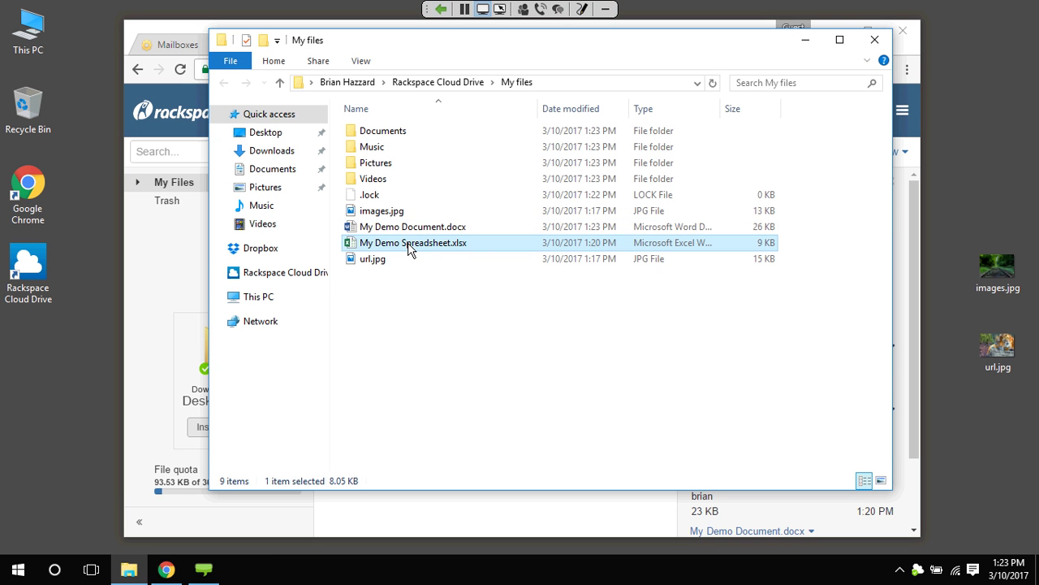
key(Return)
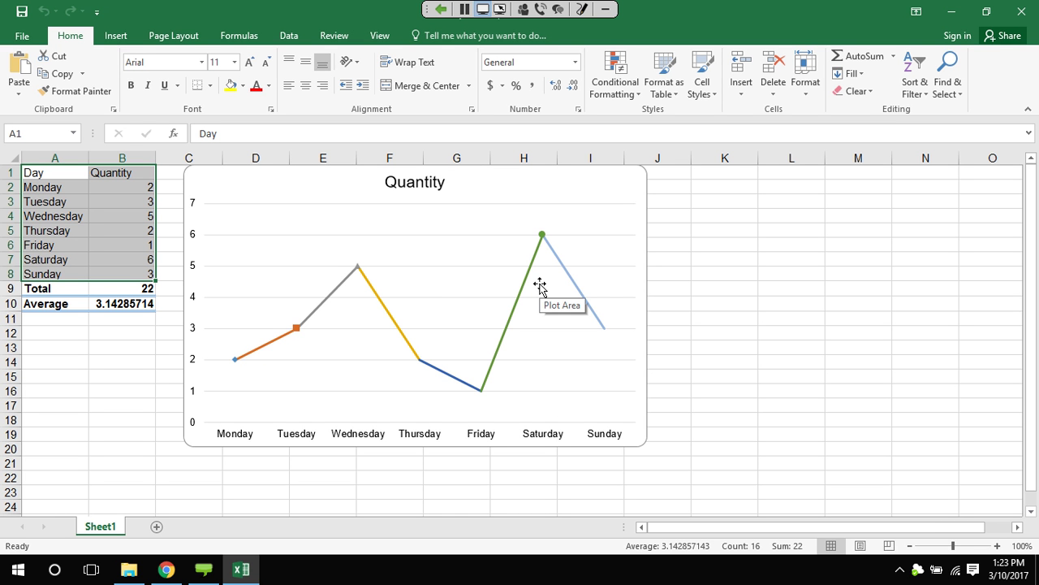
click(1022, 12)
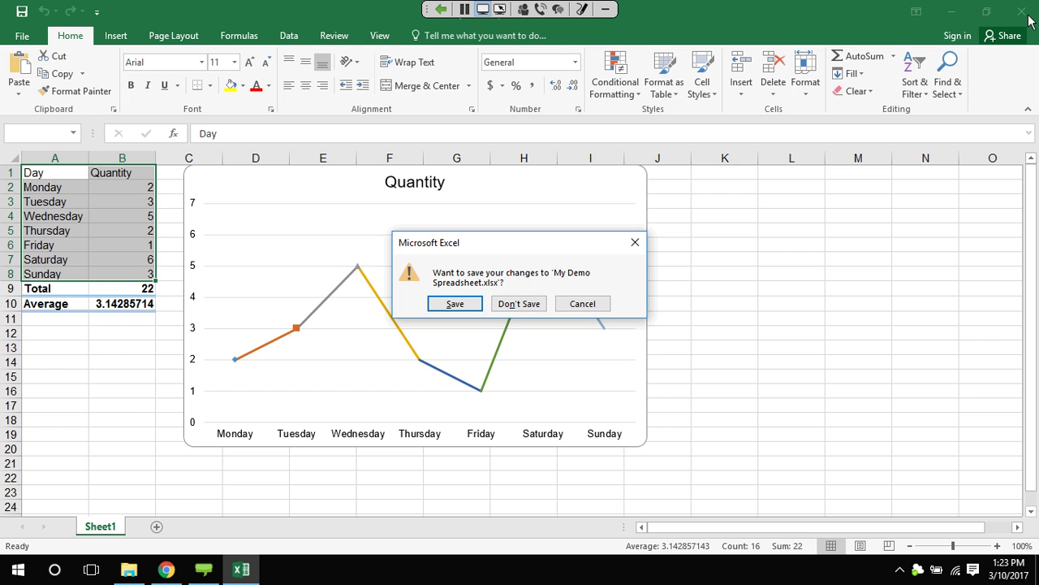
click(462, 307)
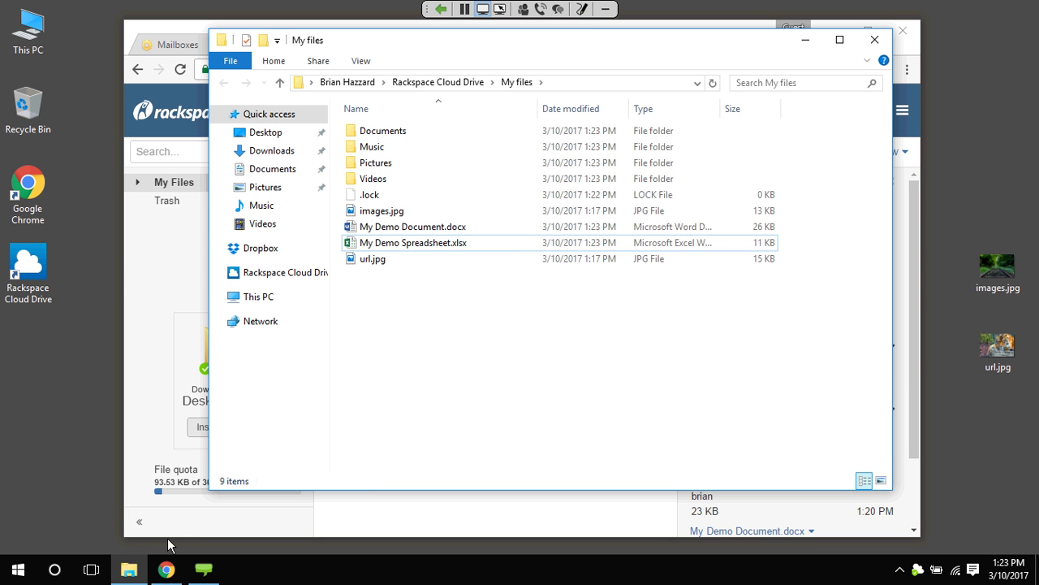
Open My Demo Document.docx in the Cloud Drive web editor, view the desktop-added line, then end the screen share
click(146, 390)
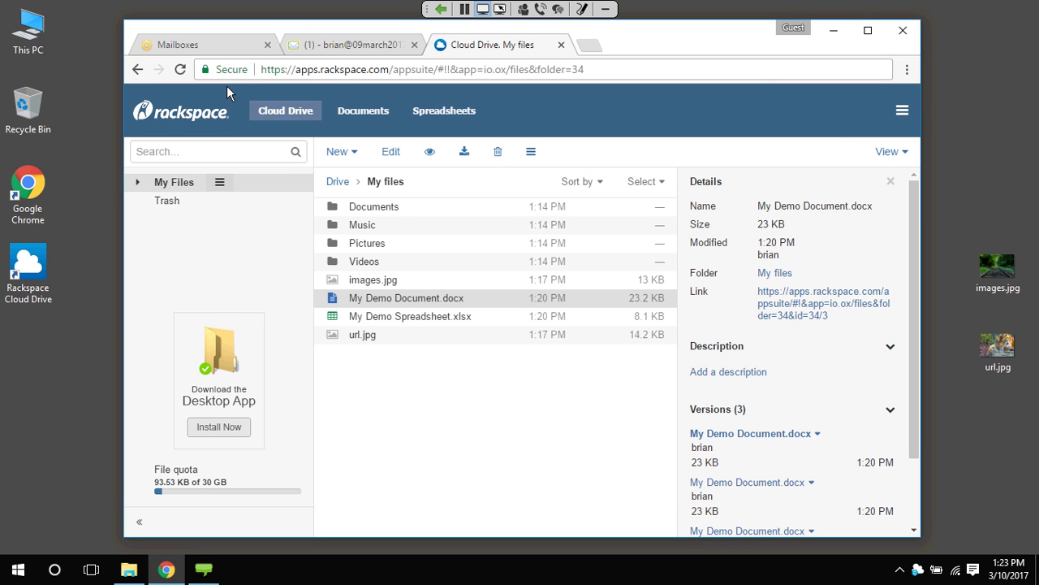
click(535, 494)
click(890, 181)
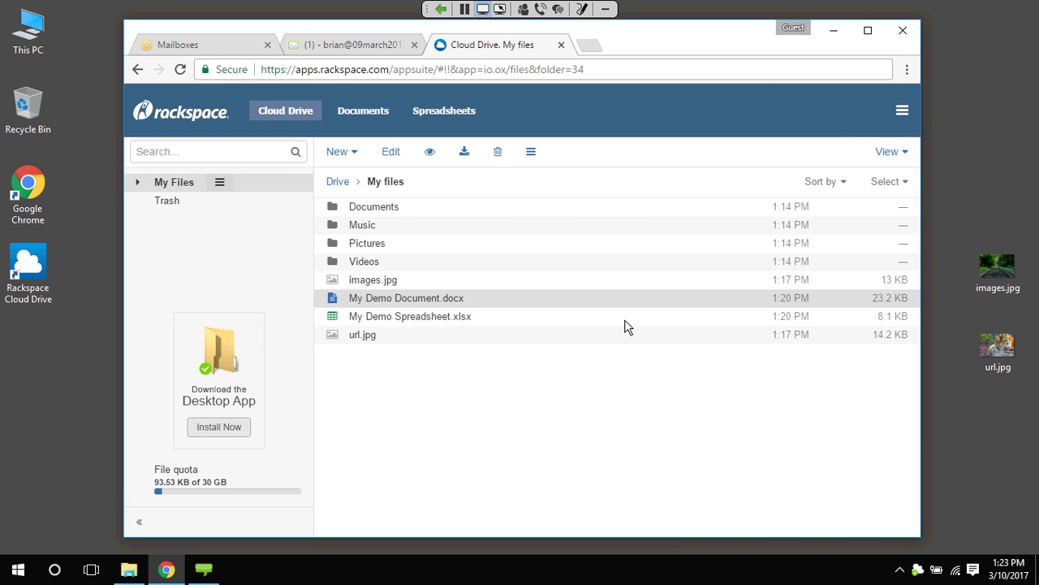
click(401, 483)
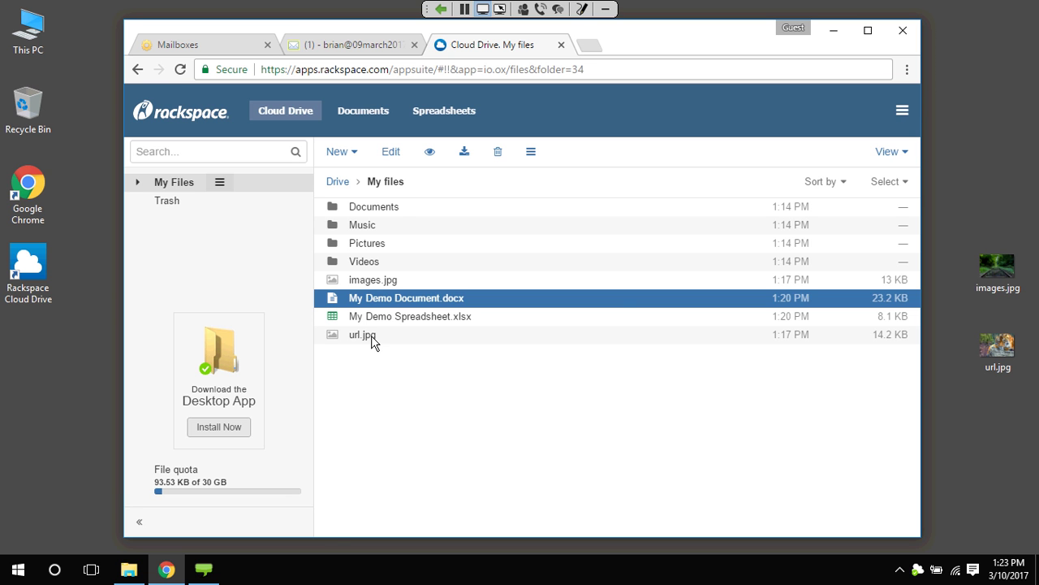
double_click(418, 299)
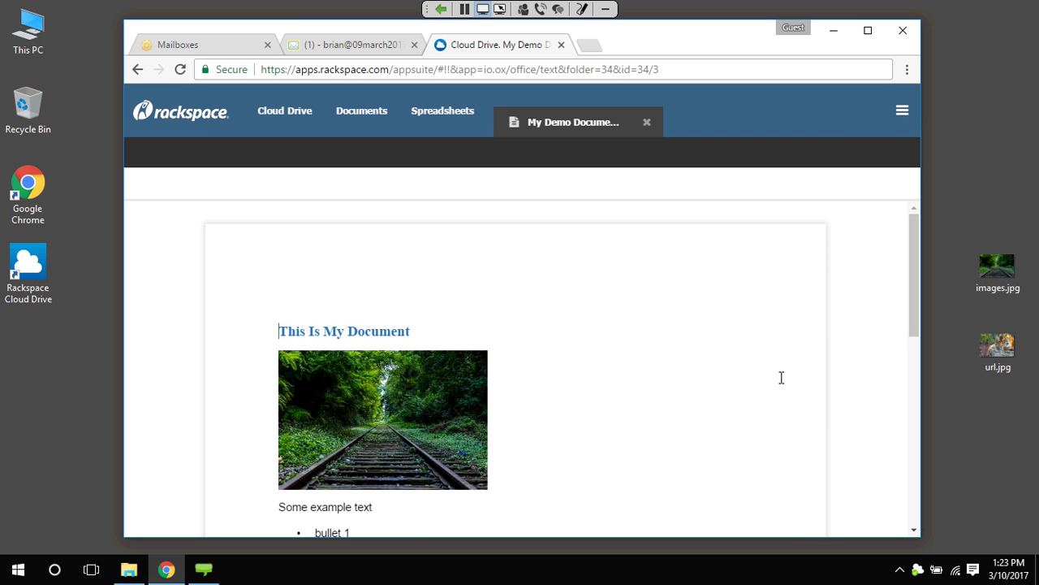
scroll(916, 291, down, 2)
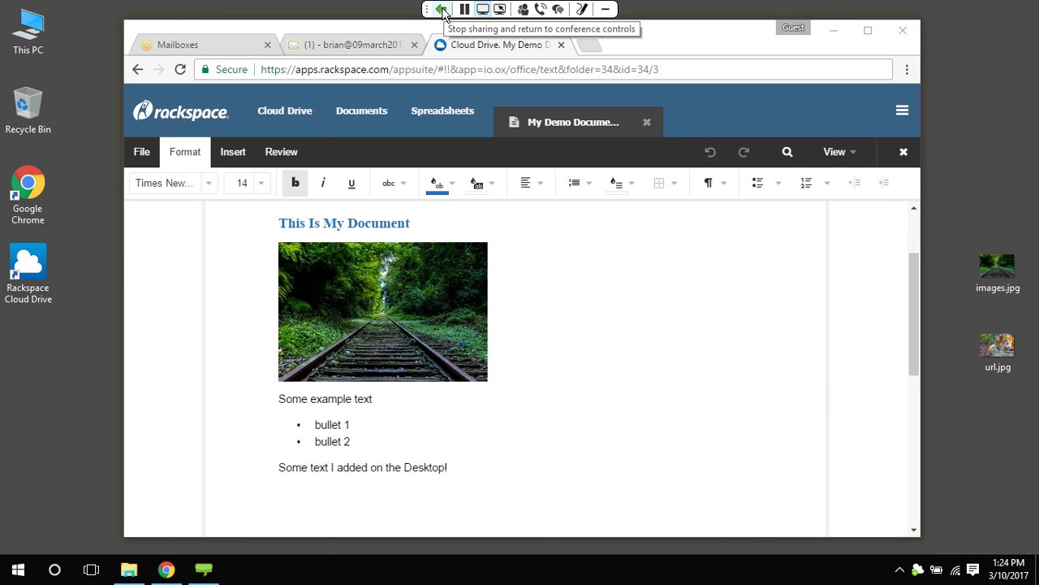
click(442, 10)
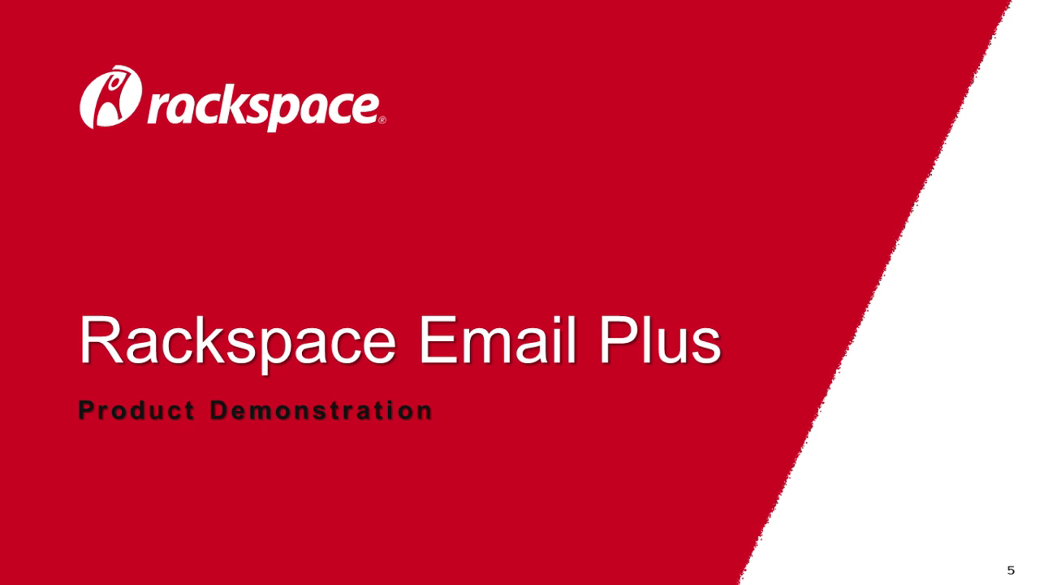